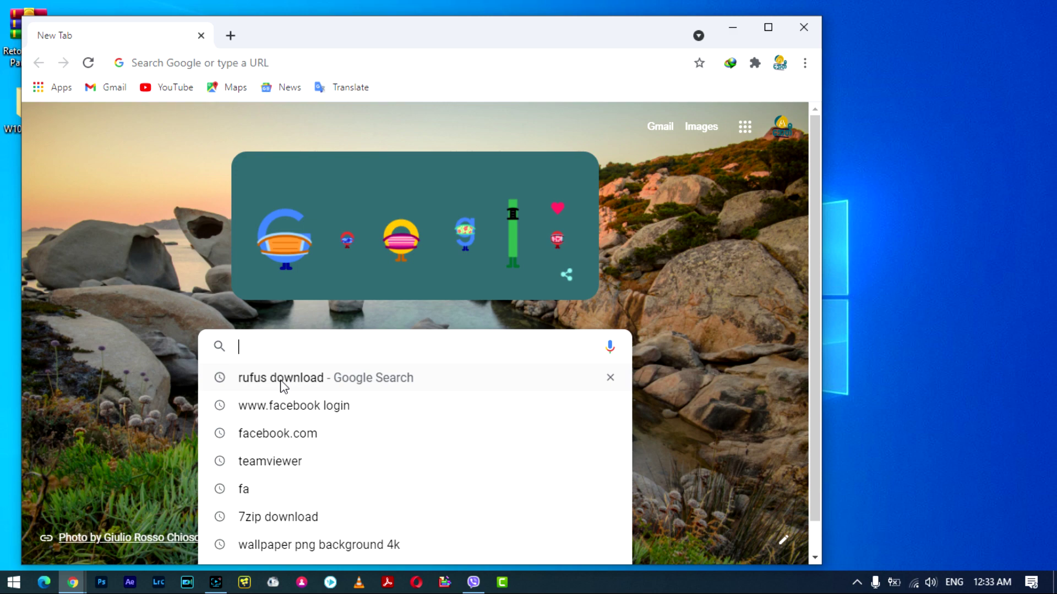
Search Google for "rufus download" and open the latest version 3.14 download page for Rufus on Uptodown.
click(330, 379)
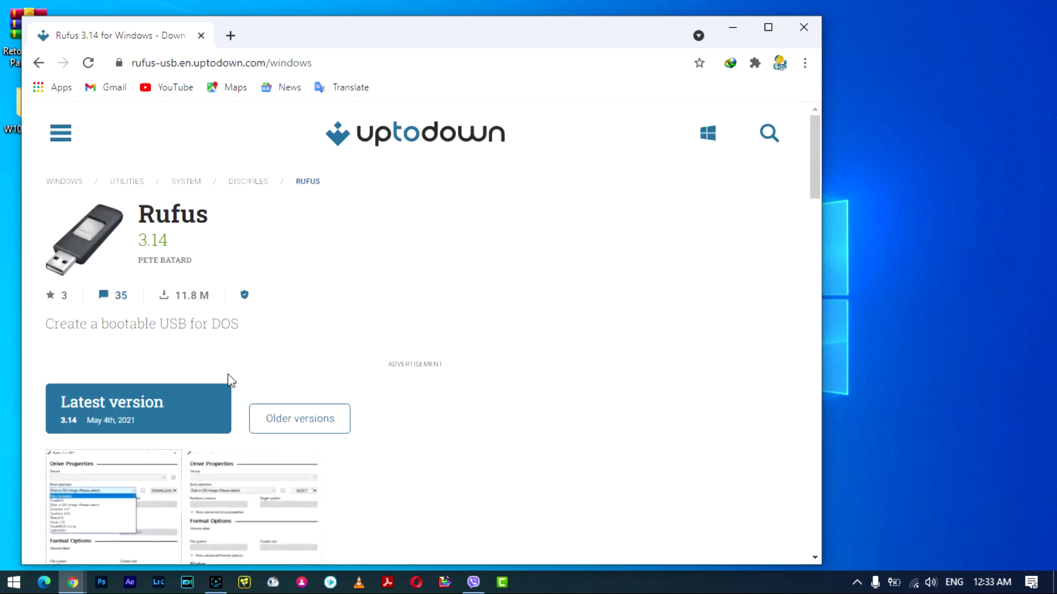
scroll(223, 369, down, 3)
scroll(141, 434, down, 1)
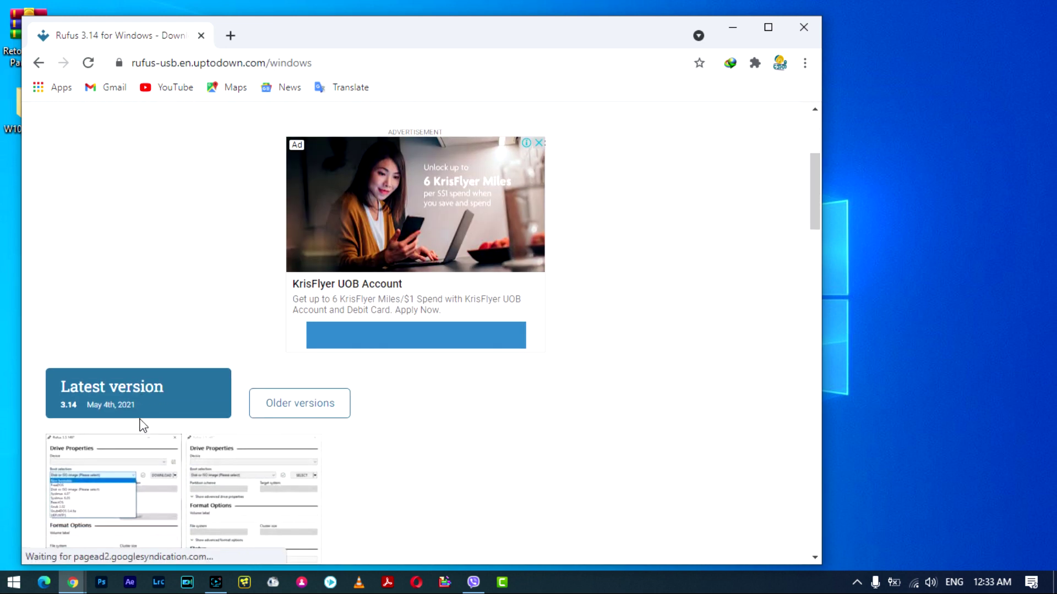
click(148, 397)
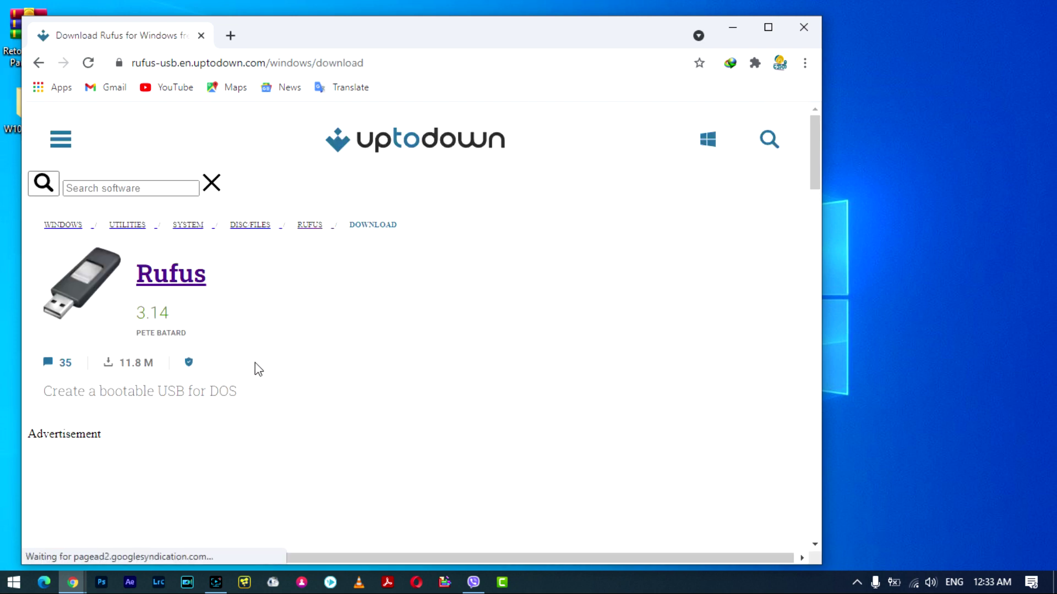
Download rufus-3-14.exe from the Uptodown page into the Downloads\Programs folder.
scroll(267, 368, down, 5)
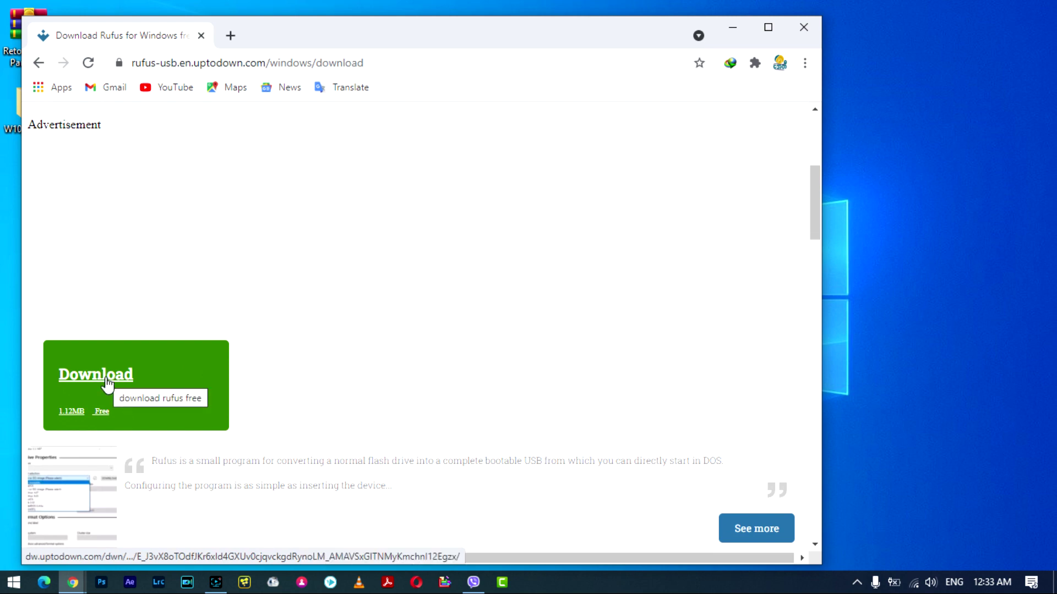
click(115, 378)
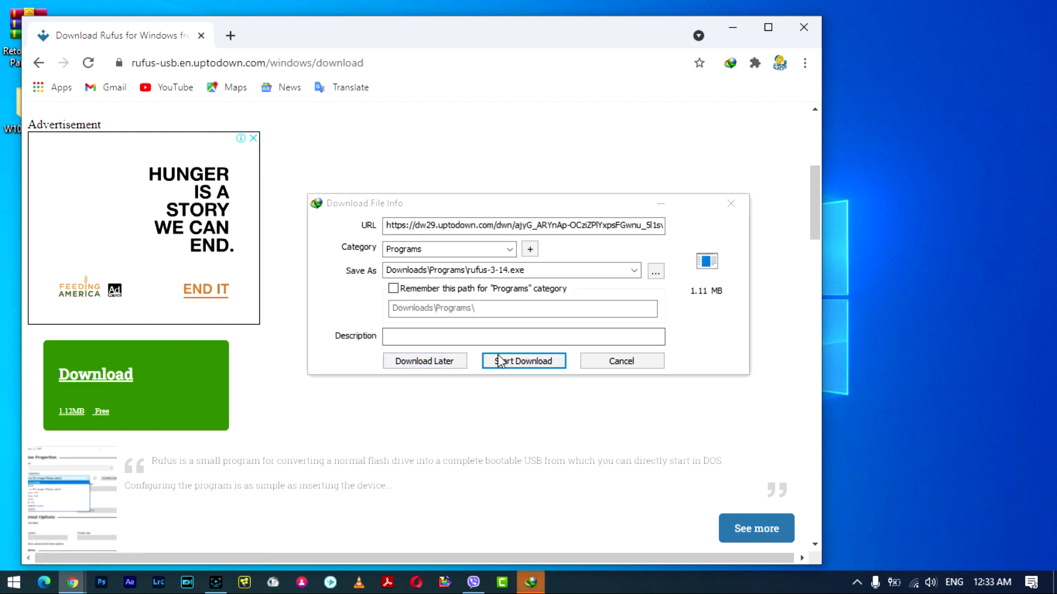
drag(373, 206, 275, 161)
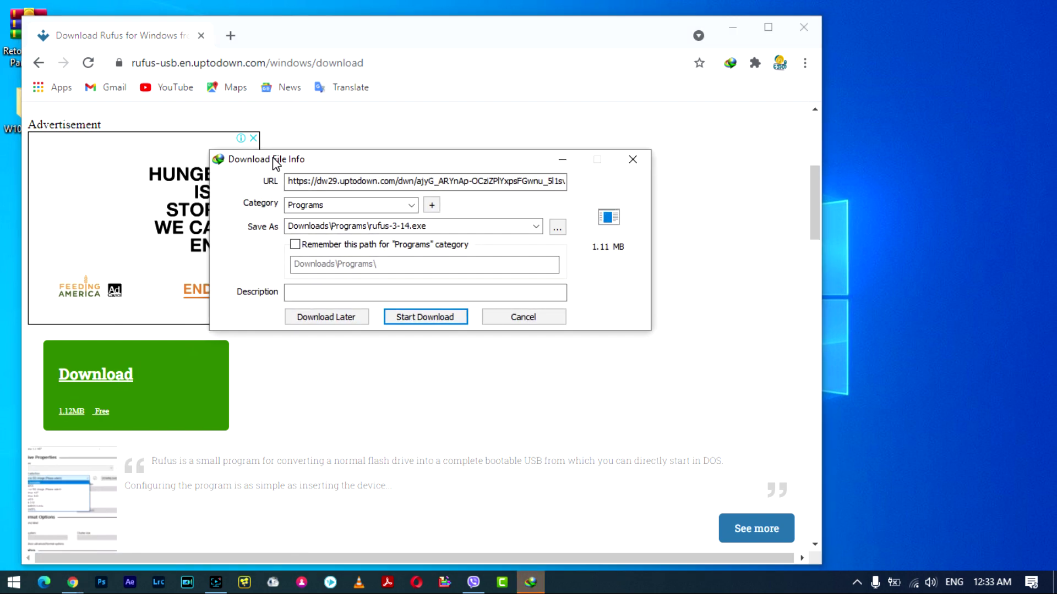
click(421, 317)
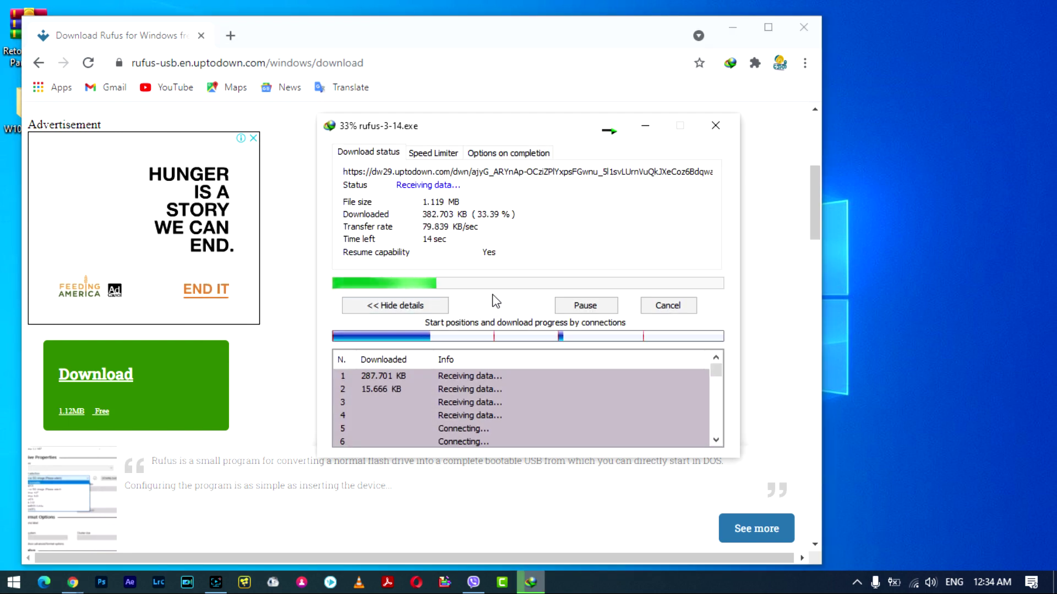
drag(408, 126, 387, 144)
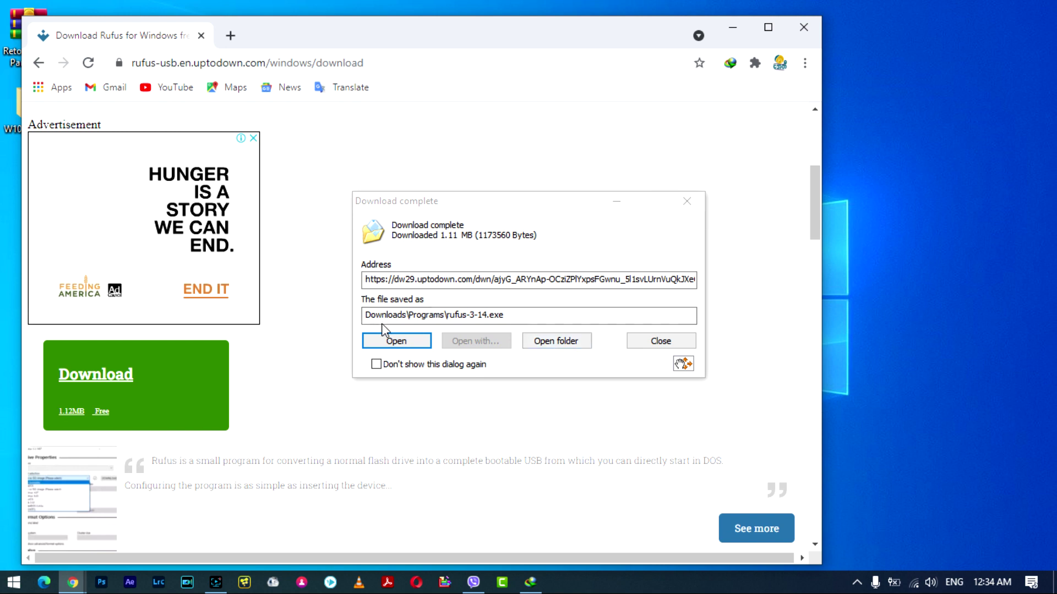
Launch the downloaded Rufus, decline online update checks, then minimize it and close the browser.
click(396, 341)
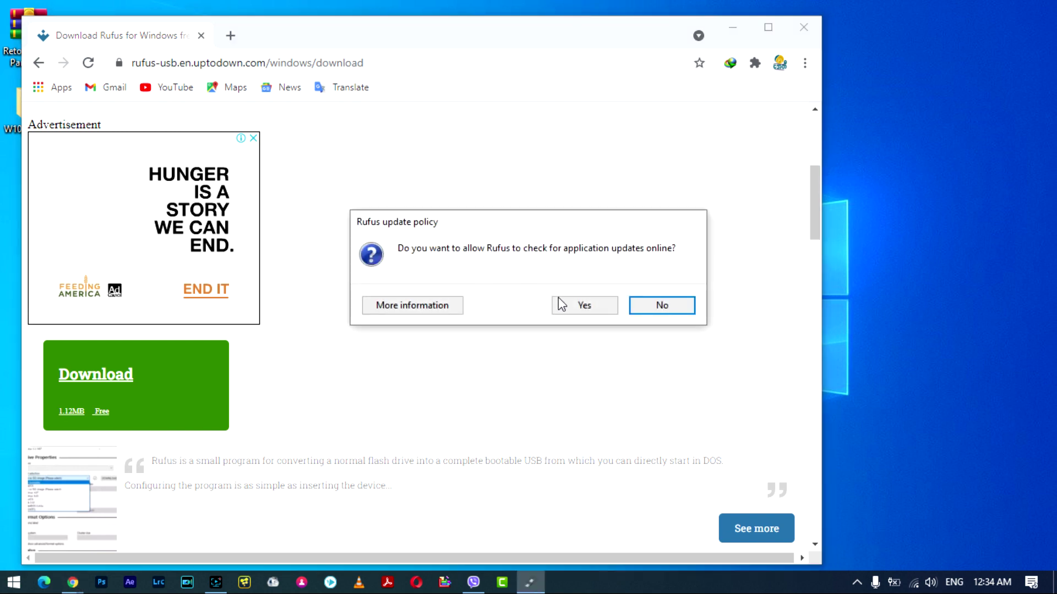
click(655, 306)
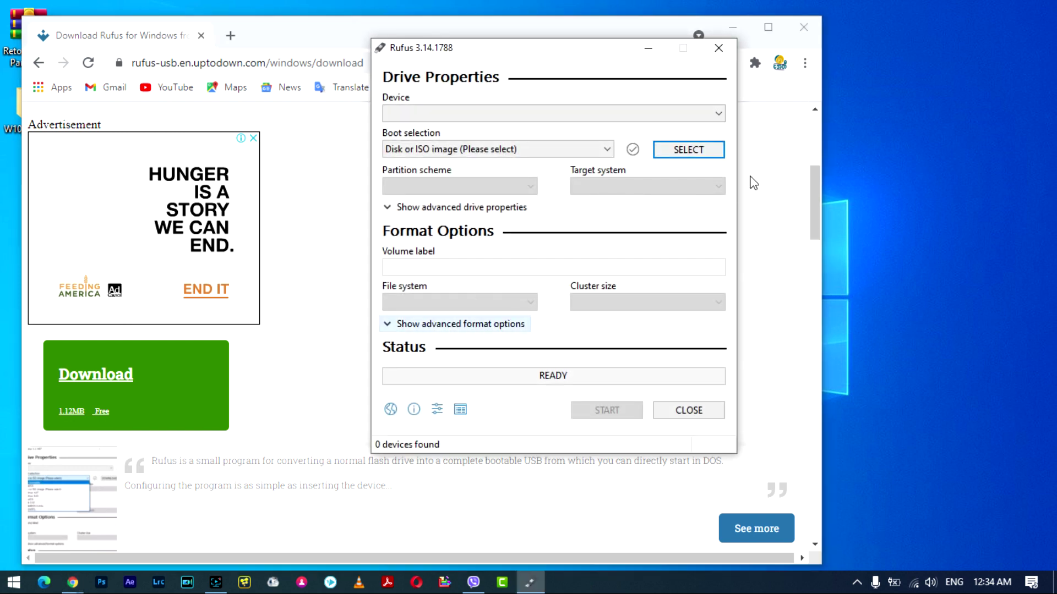
drag(524, 51, 501, 139)
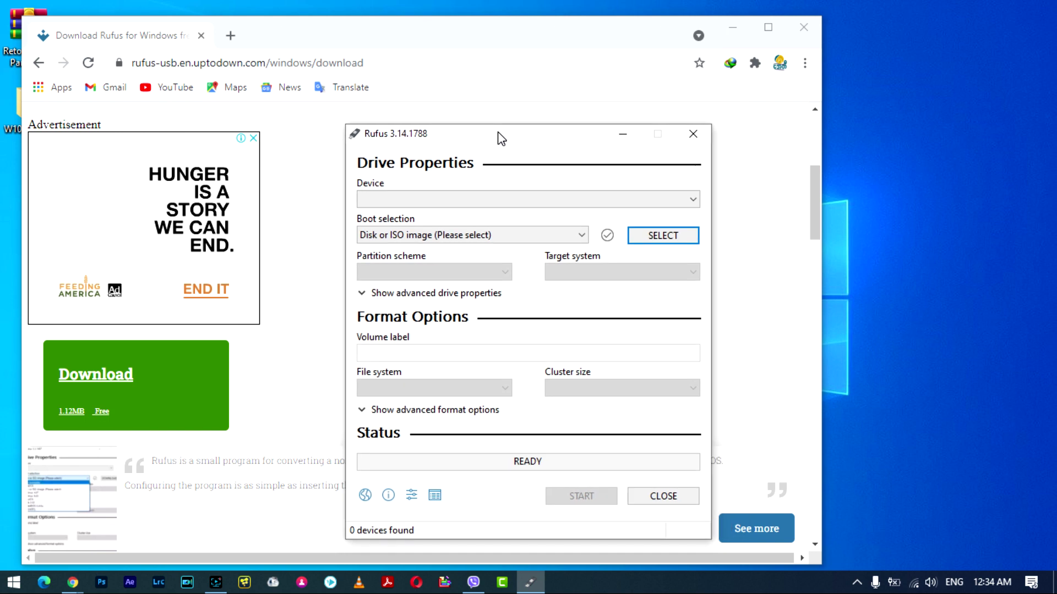
click(630, 136)
click(809, 32)
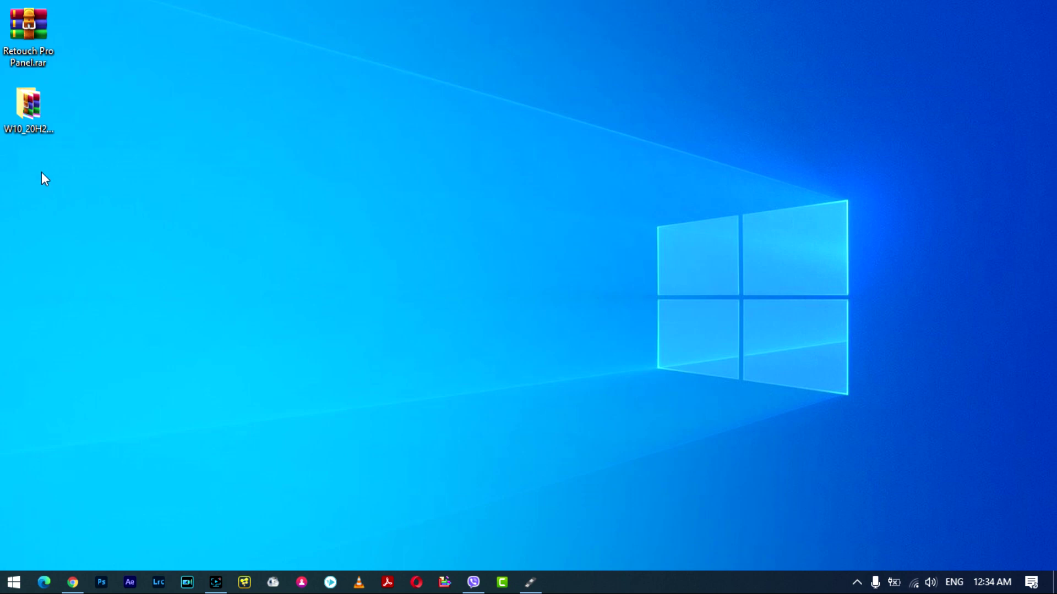
Look over the WinRAR archive parts in the desktop folder W10_20H2_19042.964x64.APR28.2021 and close the folder.
double_click(31, 108)
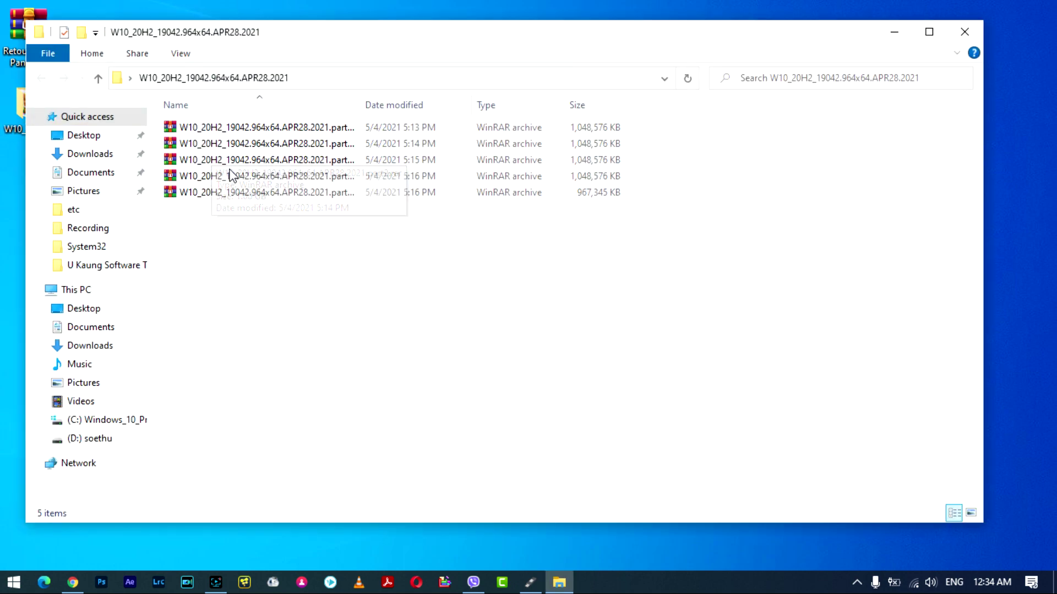
drag(245, 237, 246, 125)
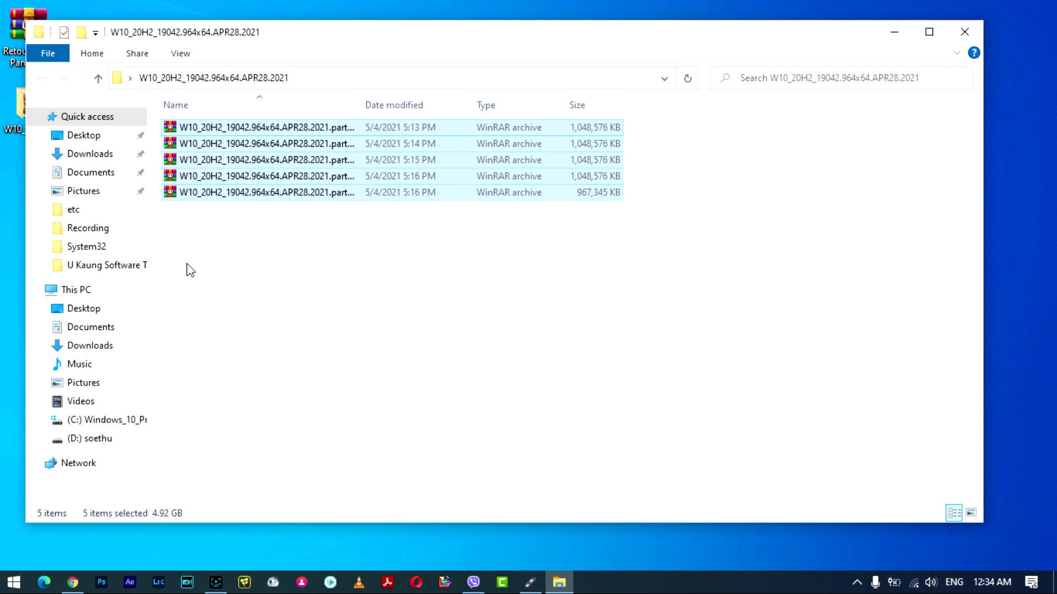
click(265, 249)
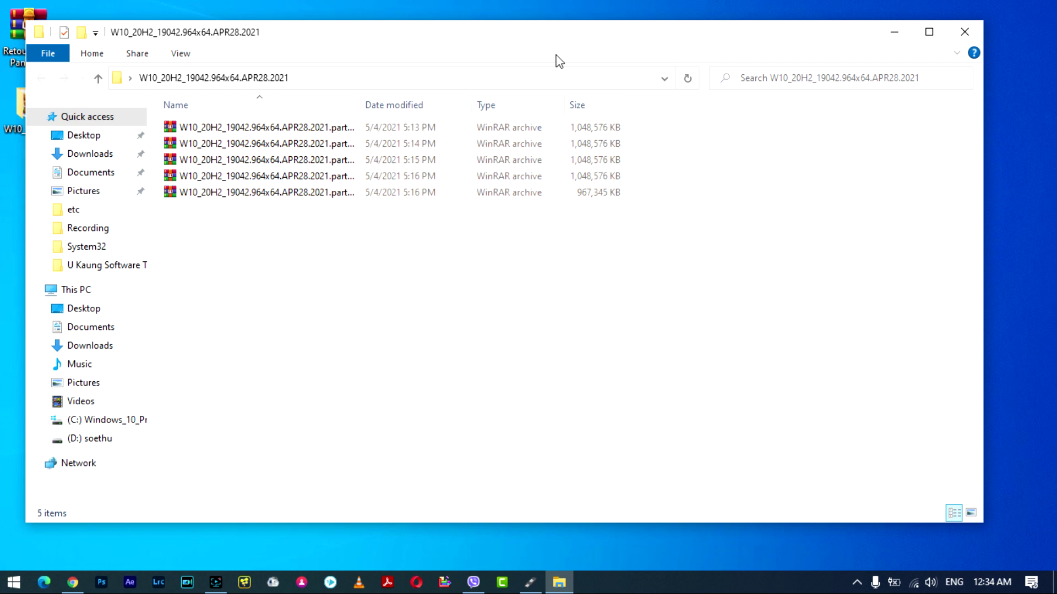
drag(545, 38, 612, 18)
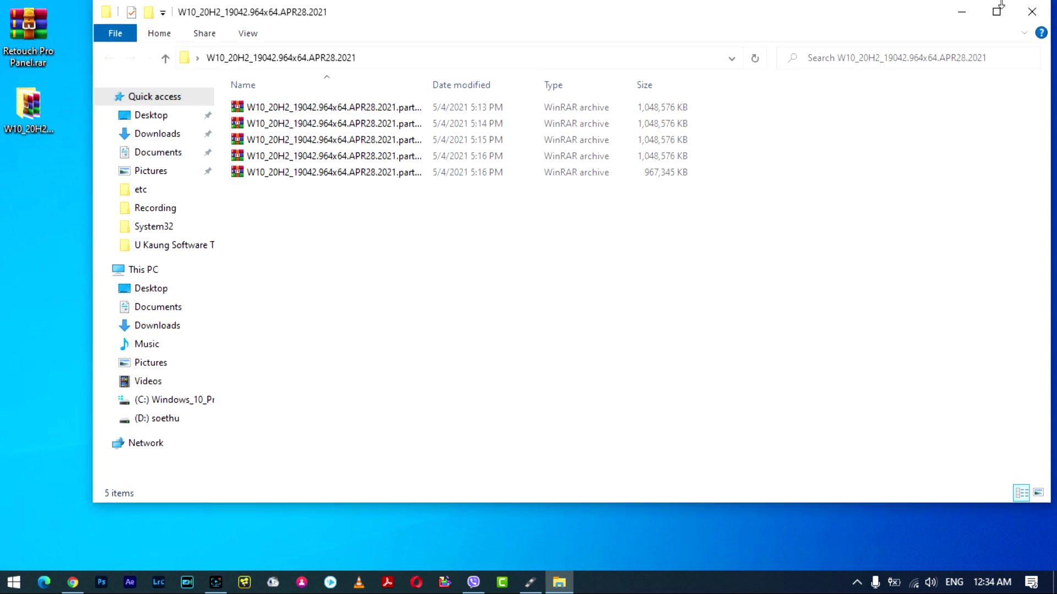
click(1038, 10)
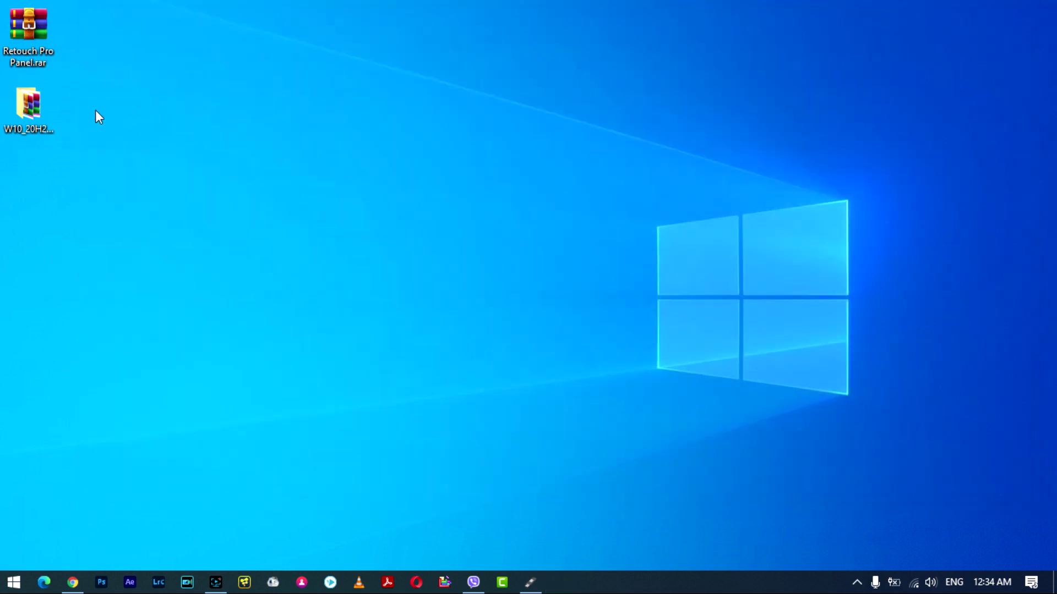
Extract all five WinRAR parts in the desktop W10_20H2_19042.964x64.APR28.2021 folder into that same folder.
double_click(22, 107)
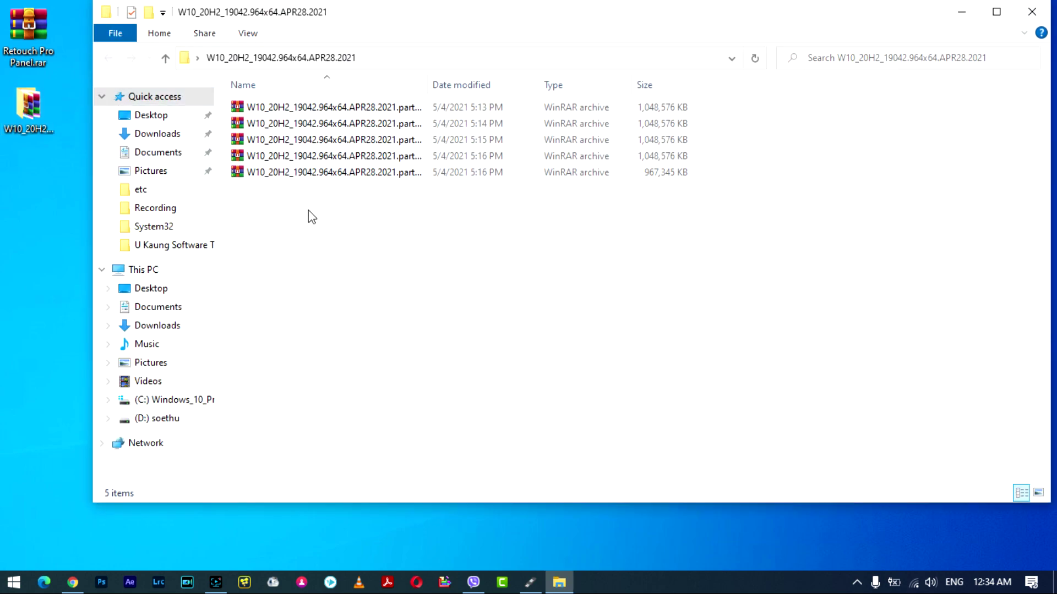
drag(308, 210, 291, 98)
click(309, 205)
drag(307, 191, 322, 99)
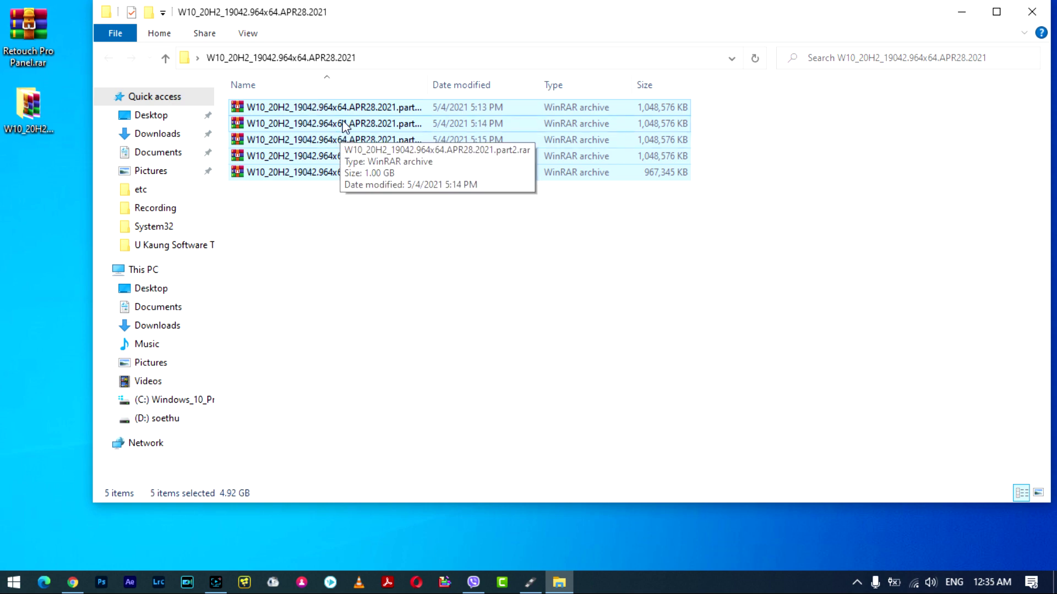
right_click(342, 121)
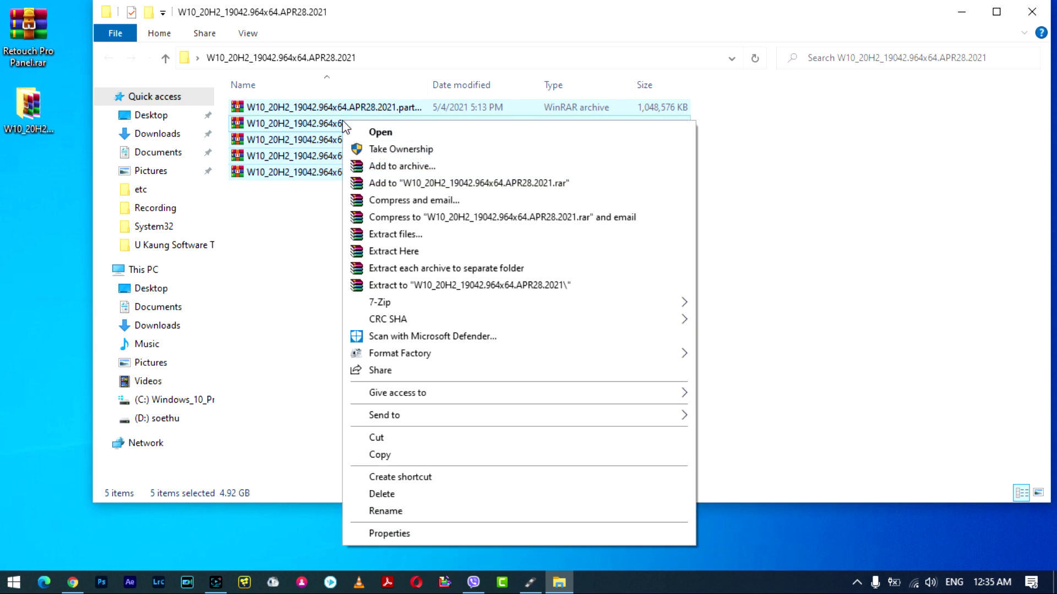
click(419, 253)
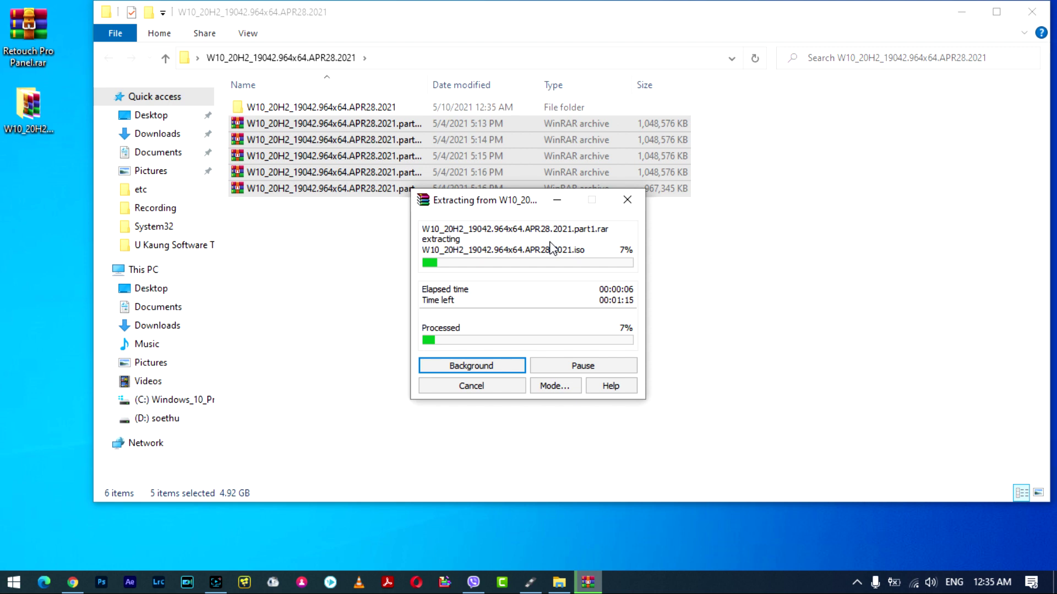
drag(515, 206, 796, 129)
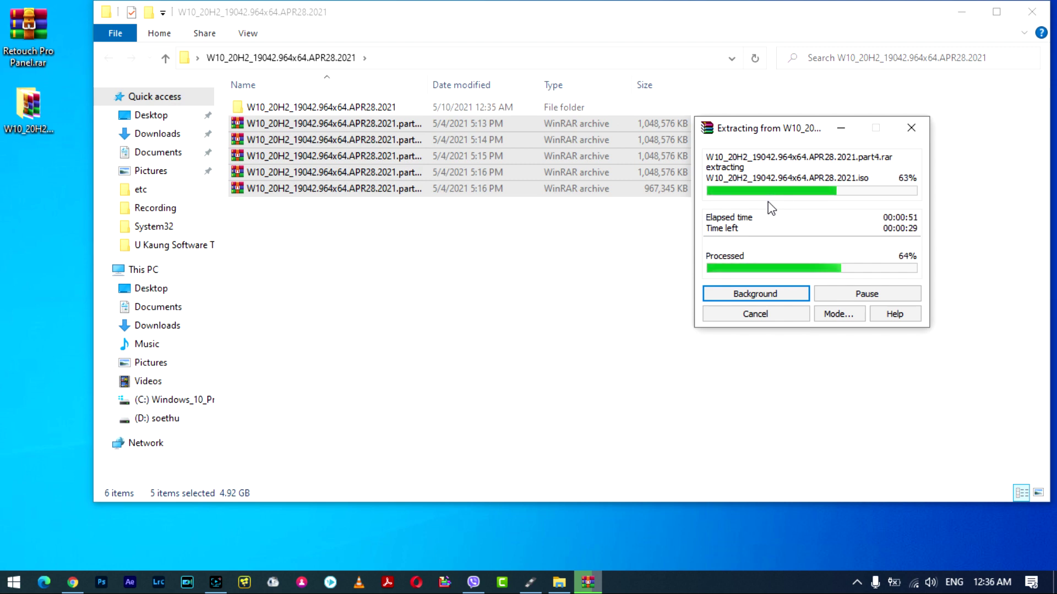
drag(785, 132, 499, 197)
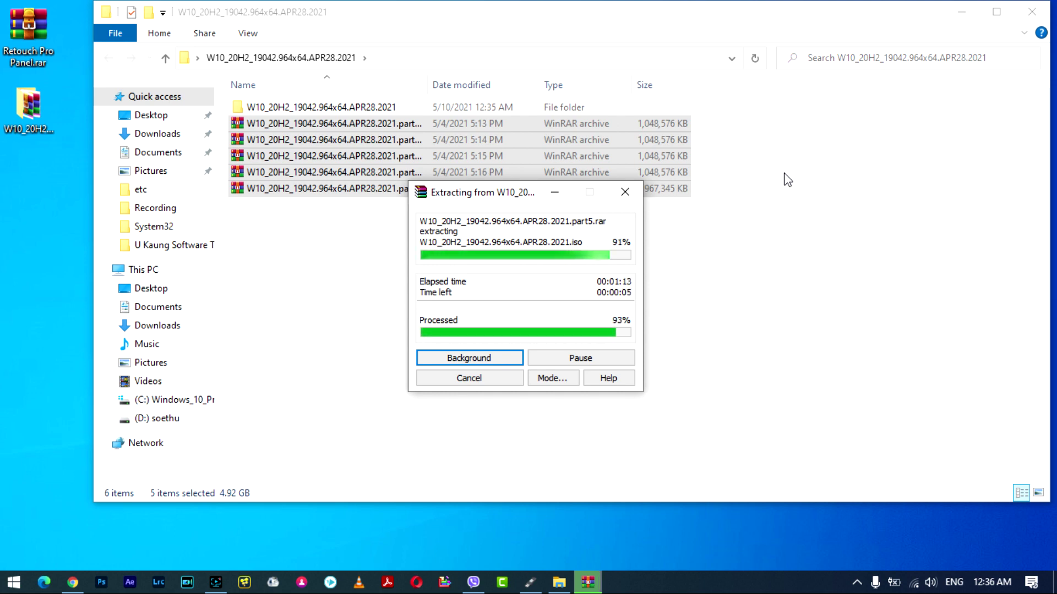
right_click(837, 160)
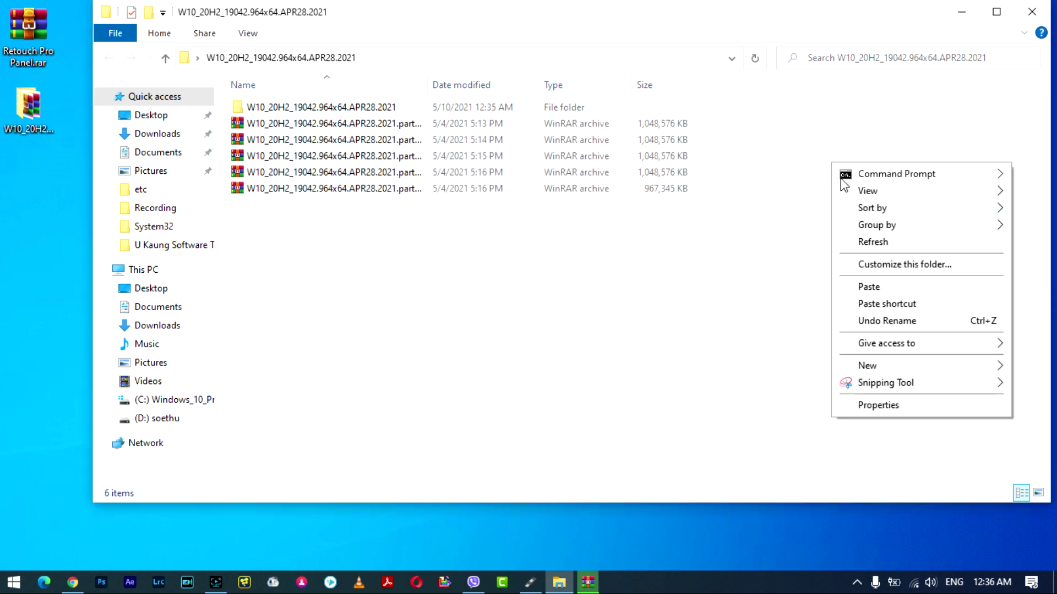
click(851, 239)
right_click(846, 226)
click(880, 305)
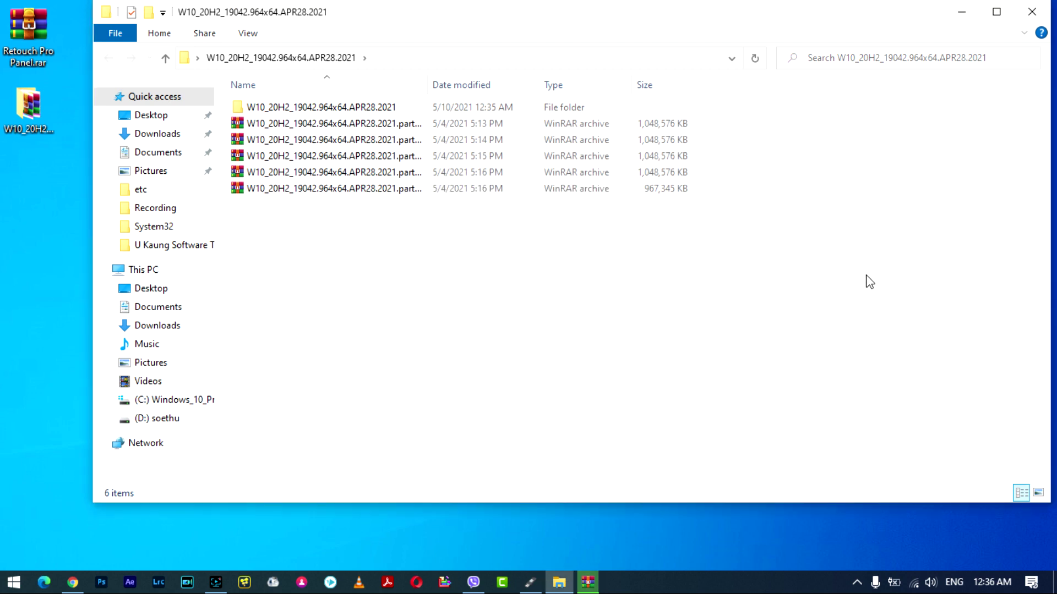
right_click(867, 275)
click(903, 358)
click(588, 581)
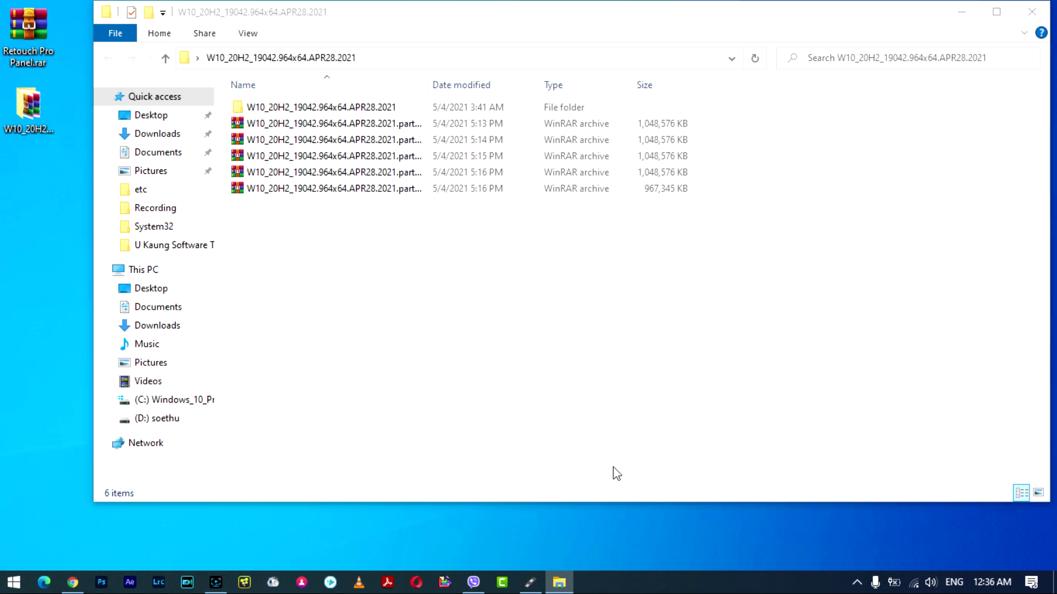
right_click(604, 330)
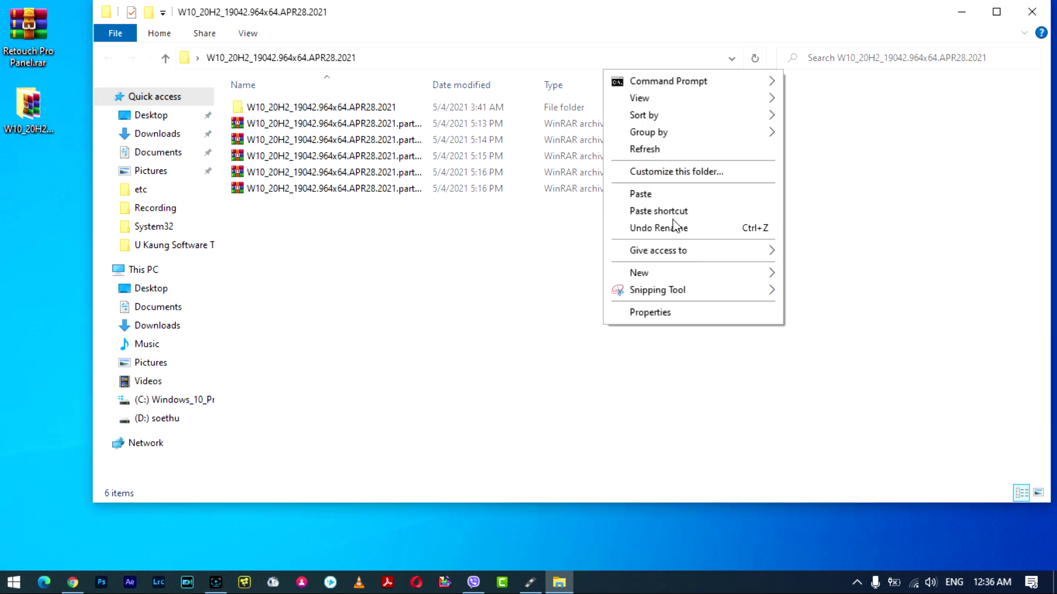
click(666, 146)
right_click(844, 139)
click(867, 217)
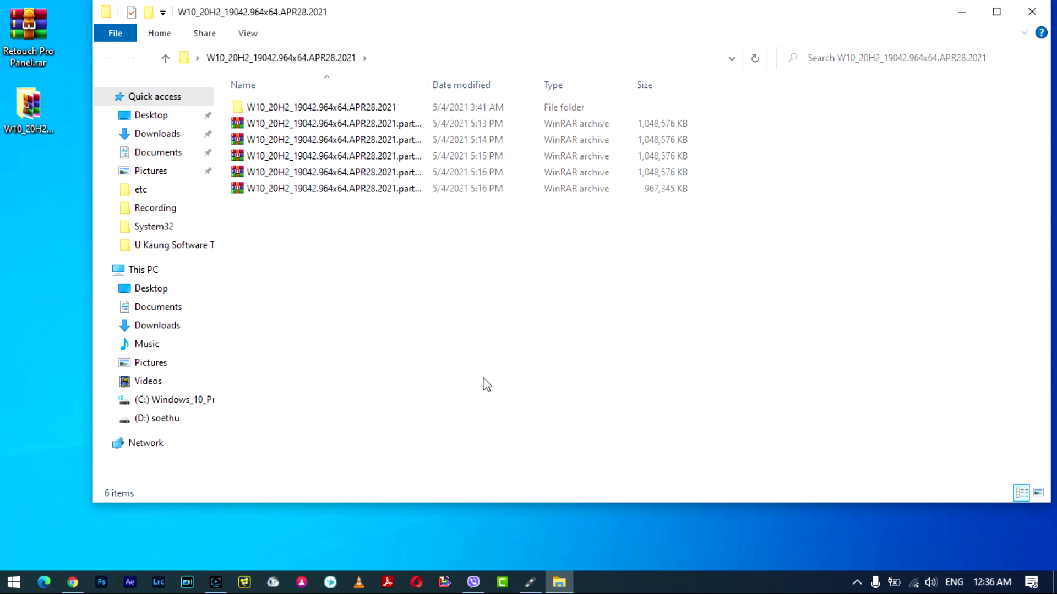
Check the size and contents of the extracted W10_20H2_19042.964x64.APR28.2021 folder in its properties.
click(345, 109)
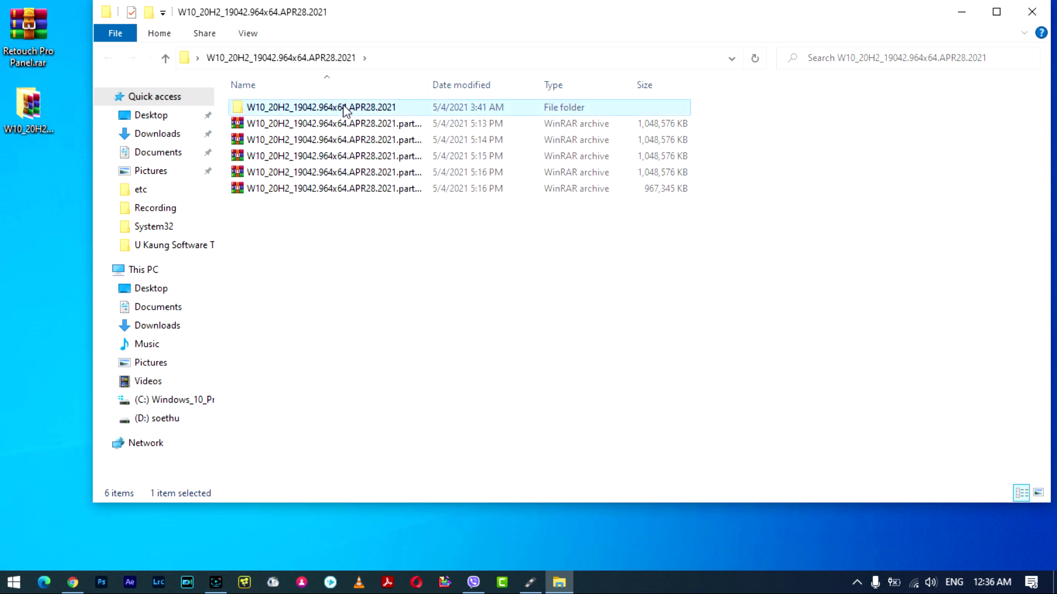
right_click(345, 109)
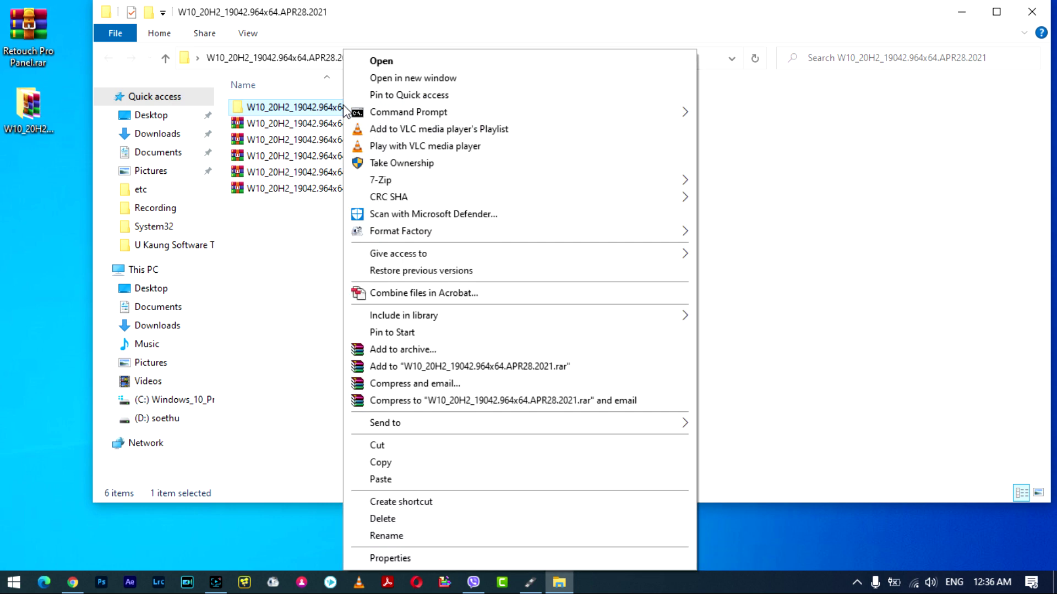
click(390, 559)
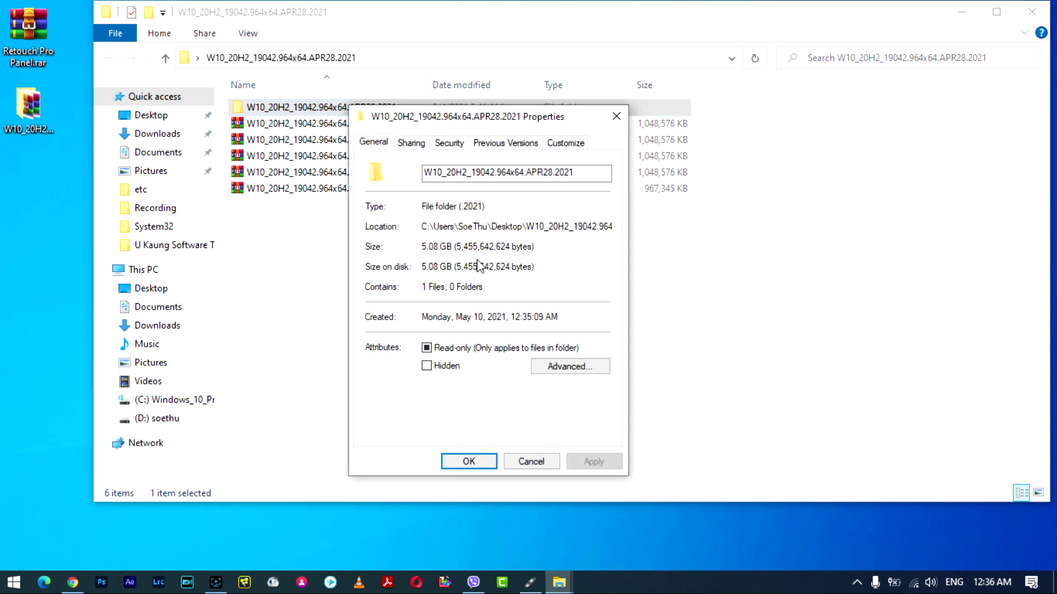
click(486, 464)
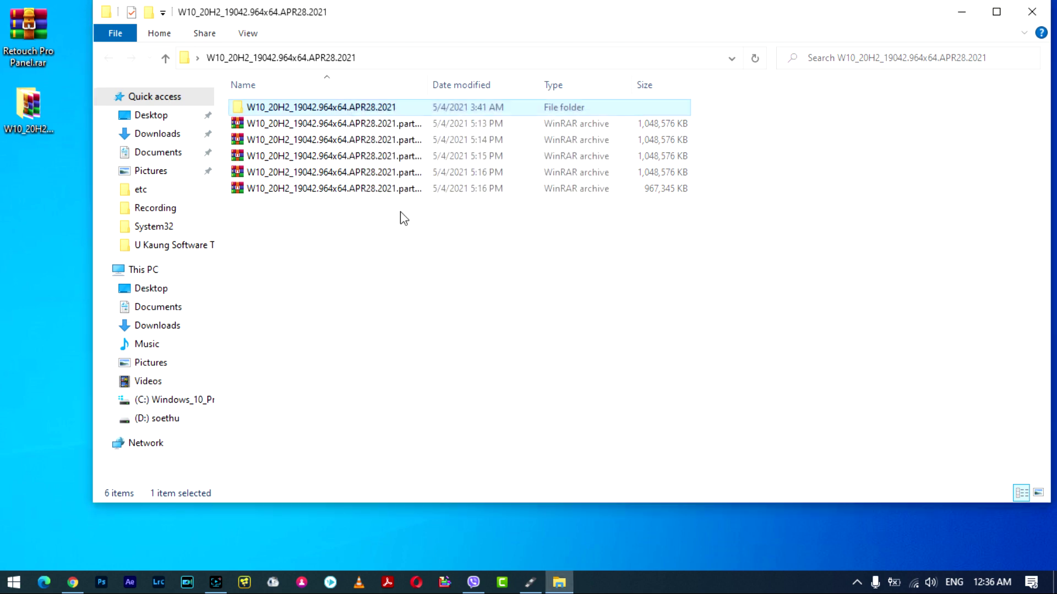
Open the extracted folder, select W10_20H2_19042.964x64.APR28.2021.iso, and minimize the window.
double_click(400, 109)
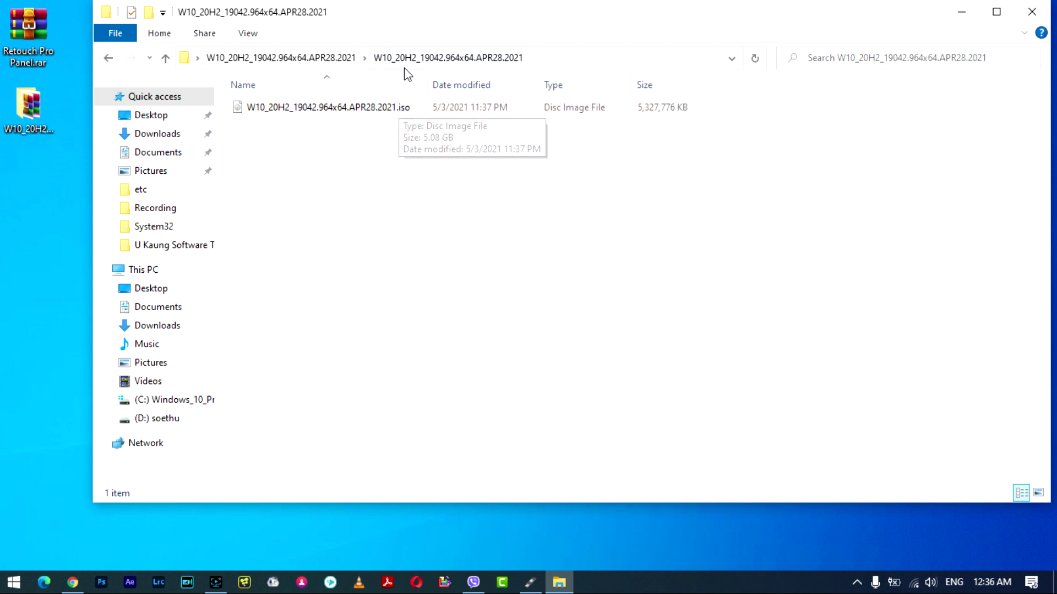
click(387, 109)
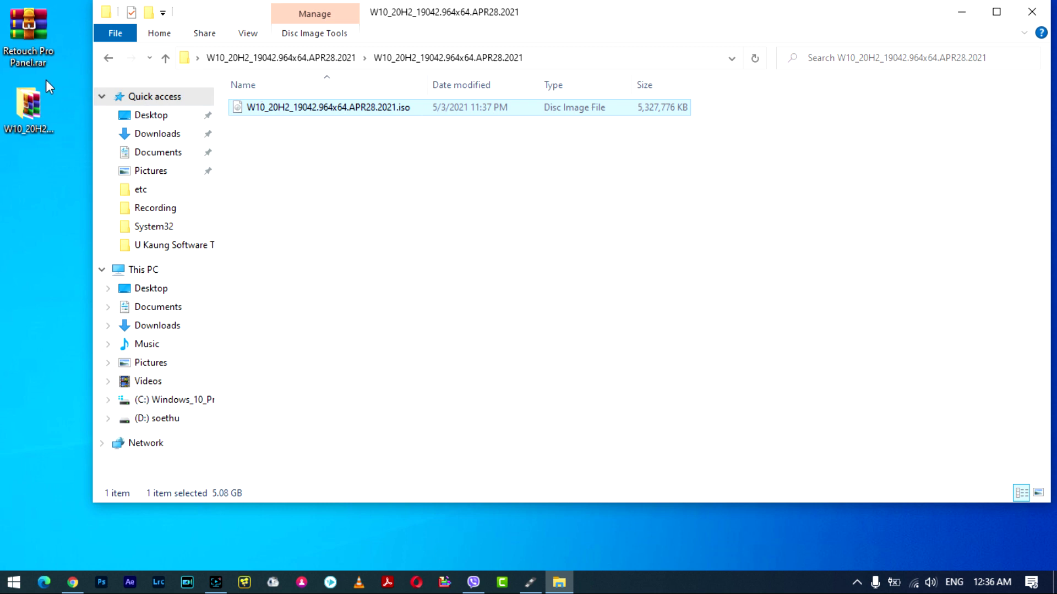
click(959, 14)
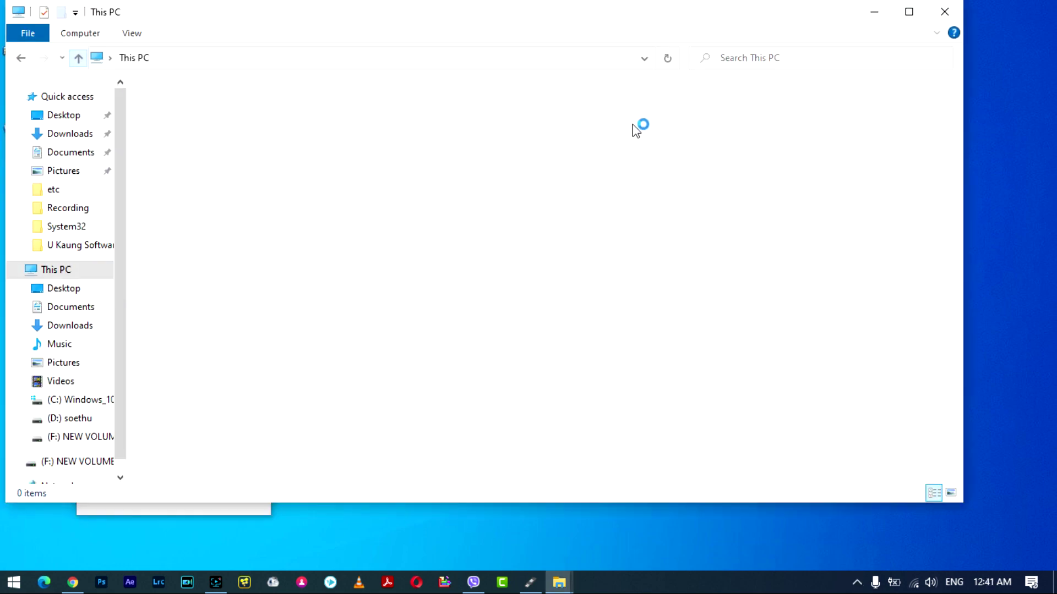
Check the (F:) NEW VOLUME drive in This PC, the extracted ISO file's folder, and the Rufus window.
click(690, 227)
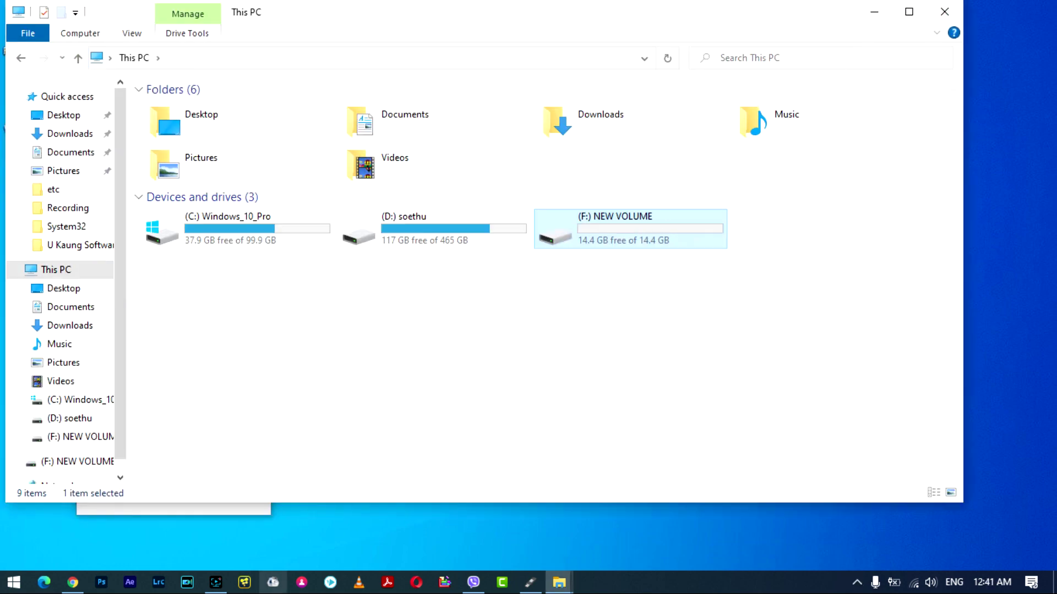
click(559, 583)
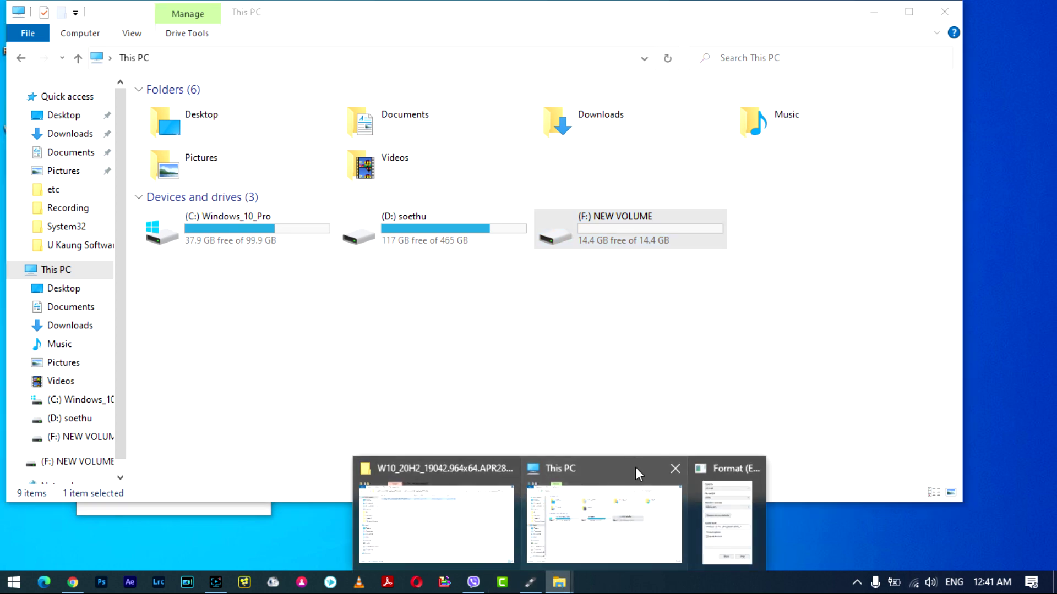
click(438, 529)
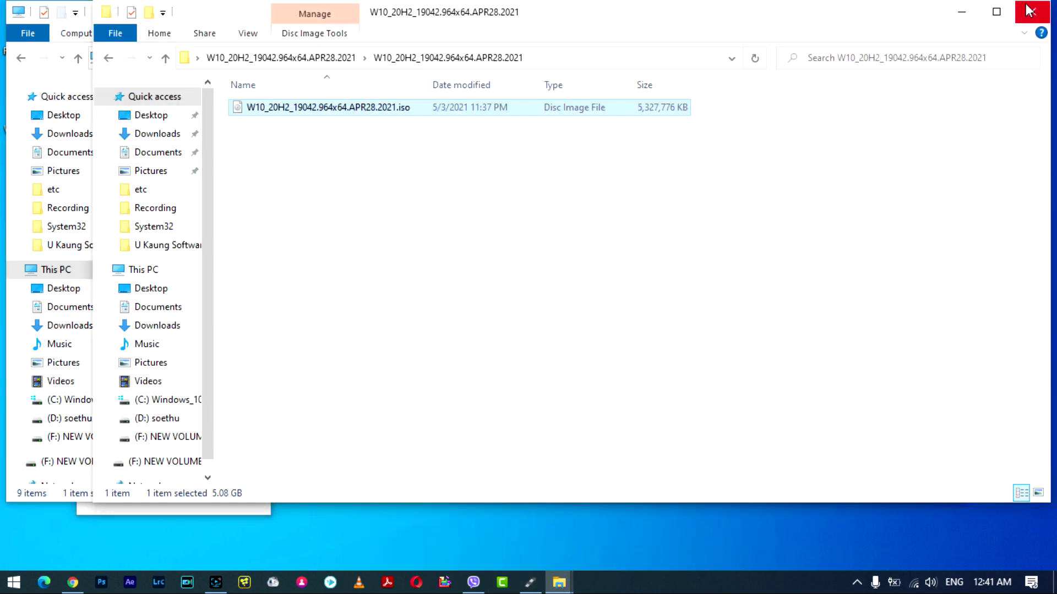
click(542, 579)
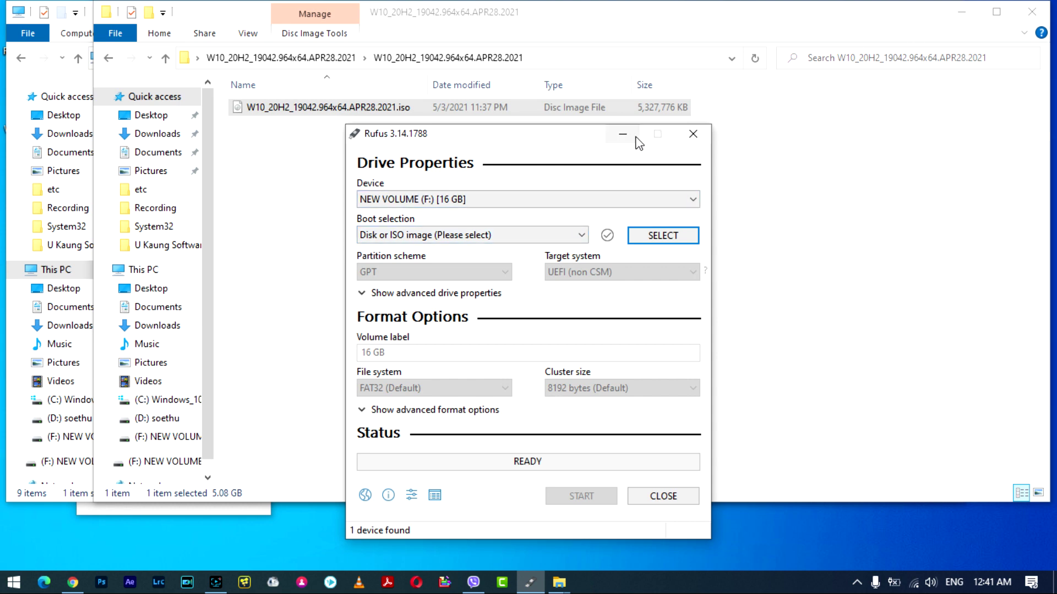
click(693, 133)
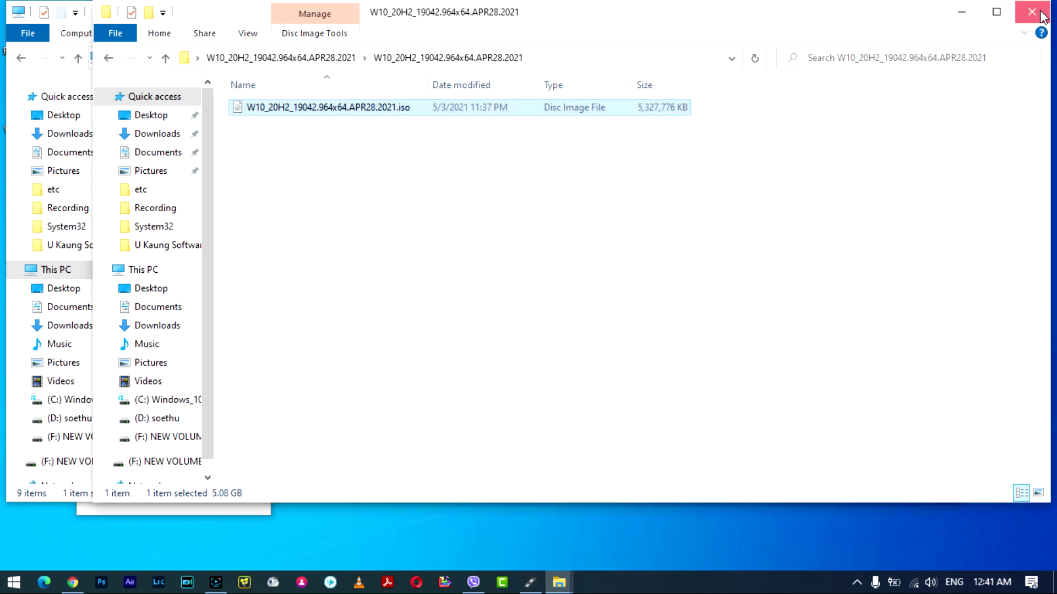
Close the ISO folder window, the This PC window and the Format dialog.
click(1032, 12)
click(946, 17)
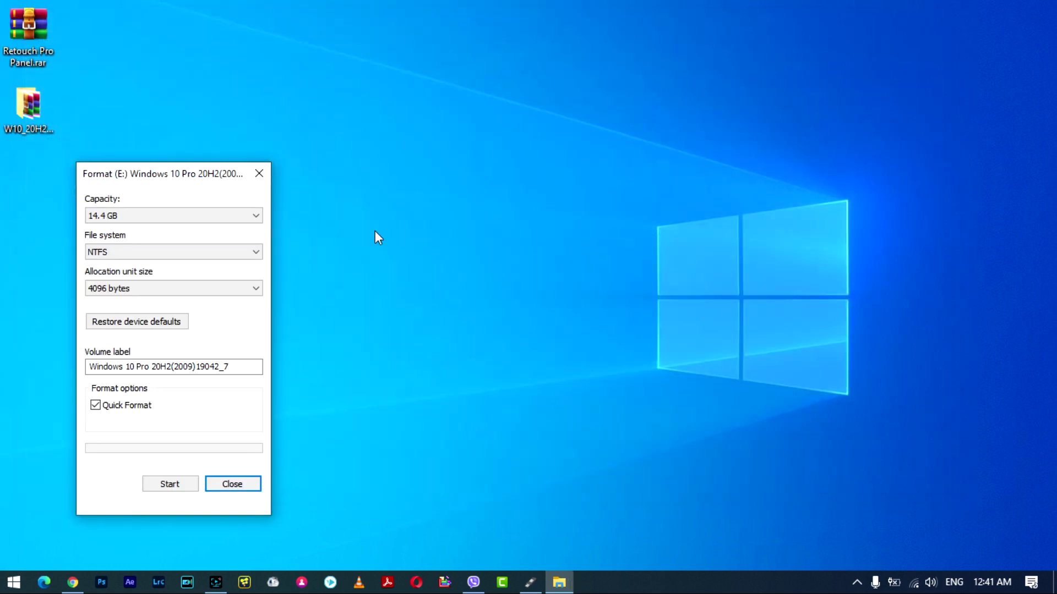
click(259, 173)
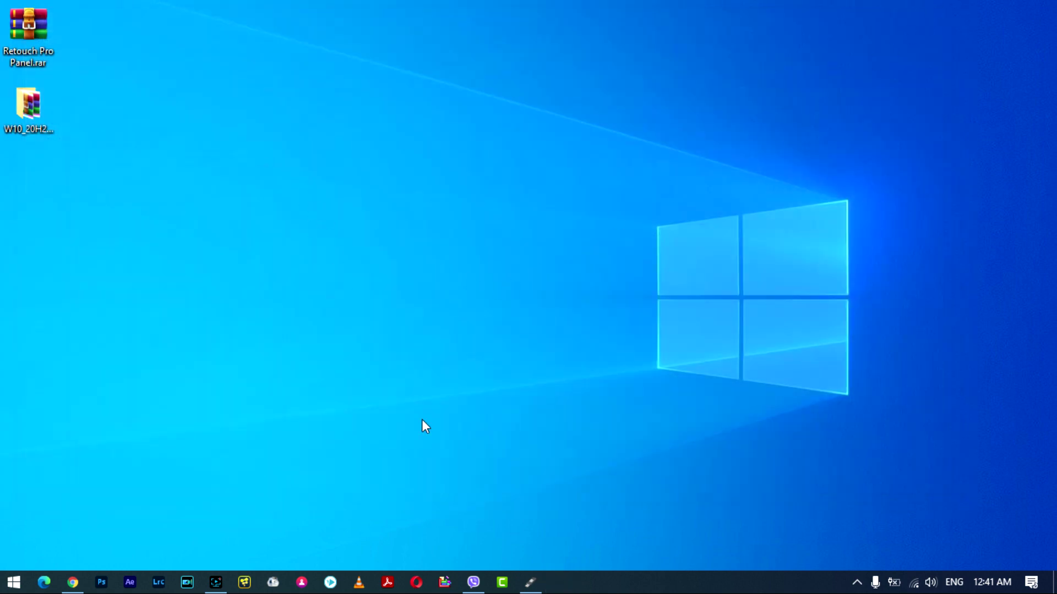
Switch to Rufus and choose NEW VOLUME (F:) [16 GB] as the device.
click(529, 582)
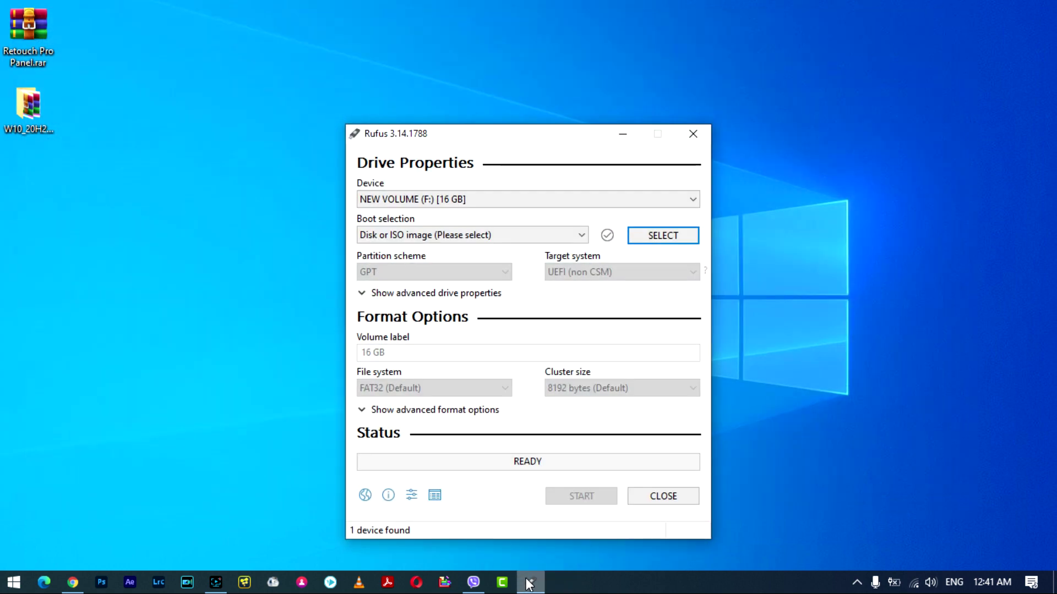
click(425, 201)
click(425, 214)
click(427, 200)
click(428, 200)
click(427, 200)
click(427, 200)
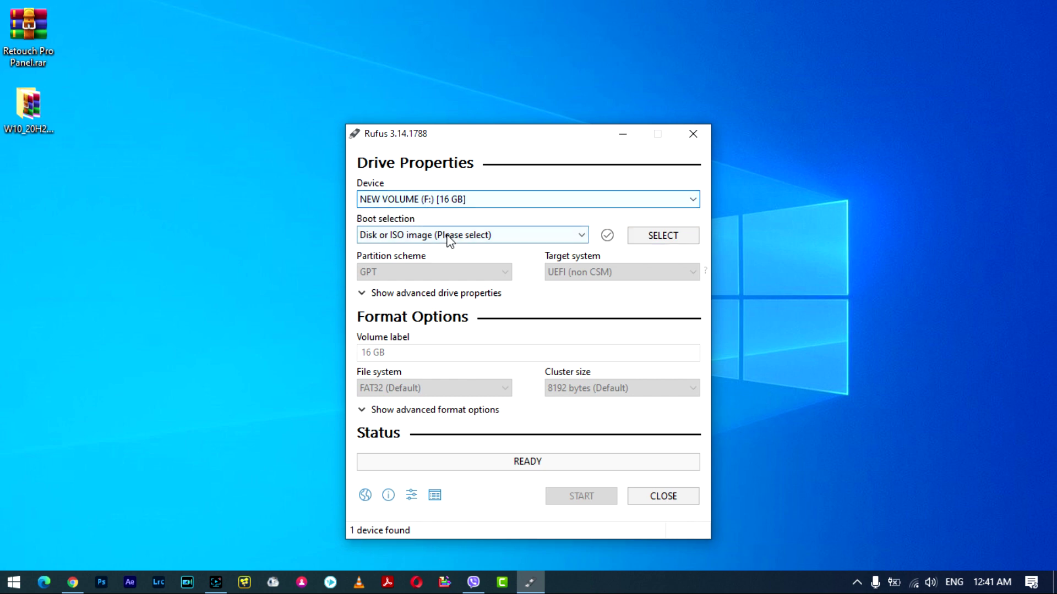
Keep Disk or ISO image as the boot selection and load W10_20H2_19042.964x64.APR28.2021.iso from the extracted folder on the desktop.
click(480, 234)
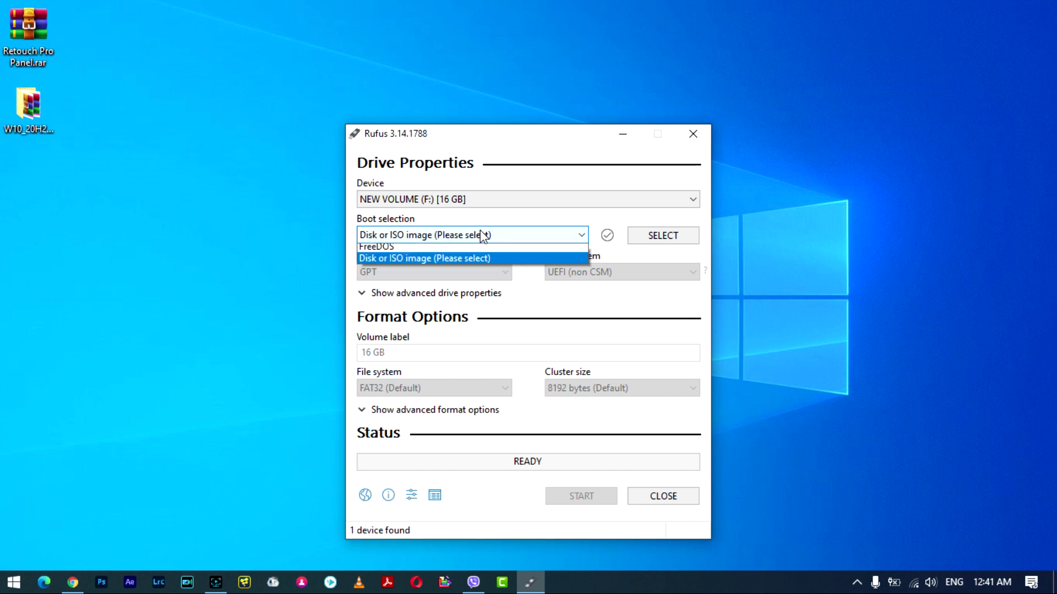
click(482, 235)
click(484, 235)
click(677, 198)
click(678, 232)
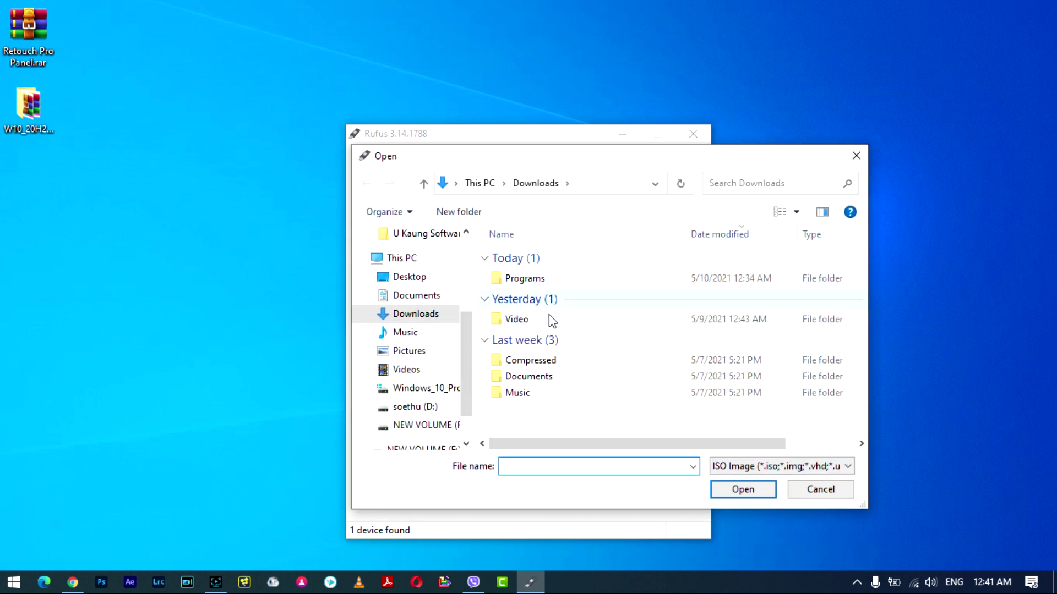
click(424, 278)
double_click(528, 281)
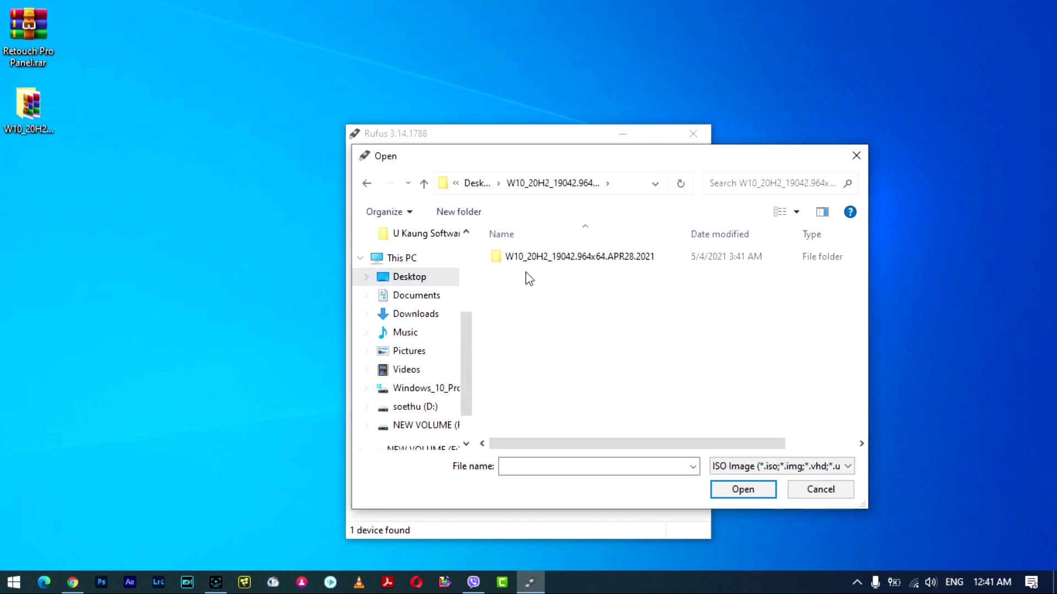
double_click(532, 260)
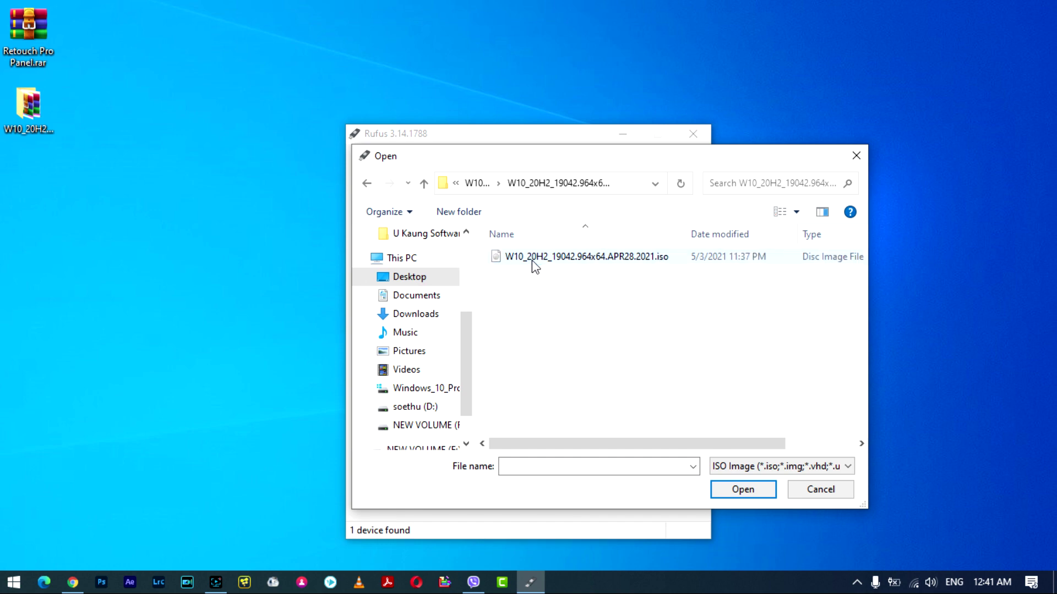
click(545, 259)
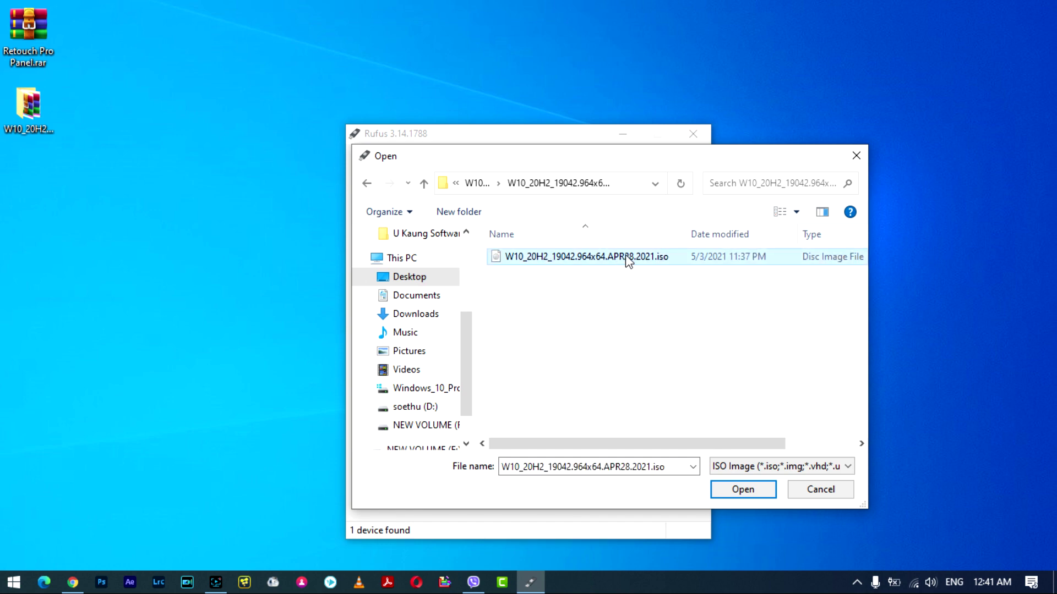
click(743, 488)
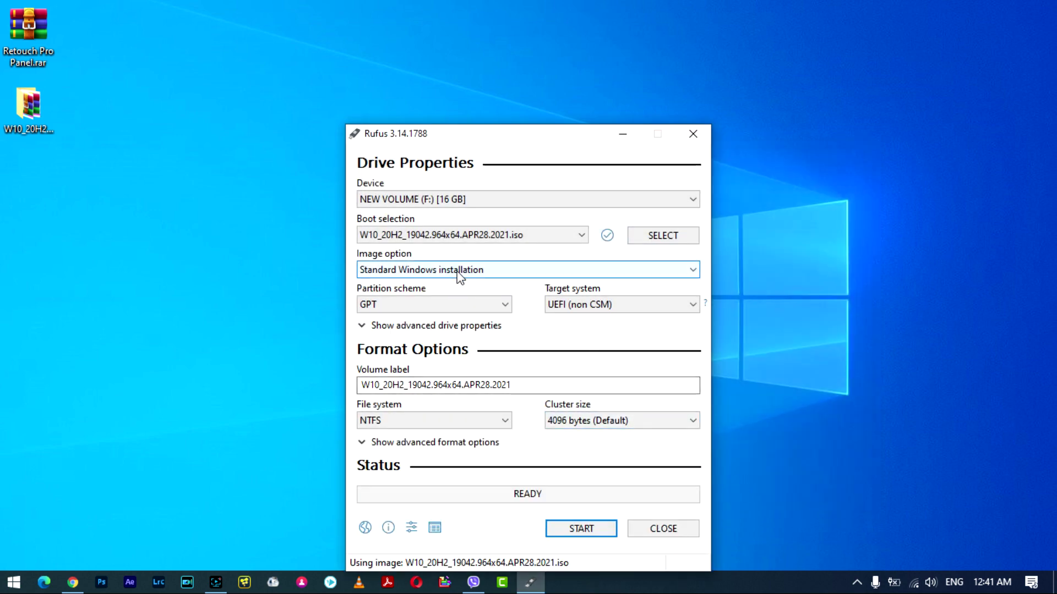
Set the image option to Standard Windows installation and keep GPT as the partition scheme.
click(460, 271)
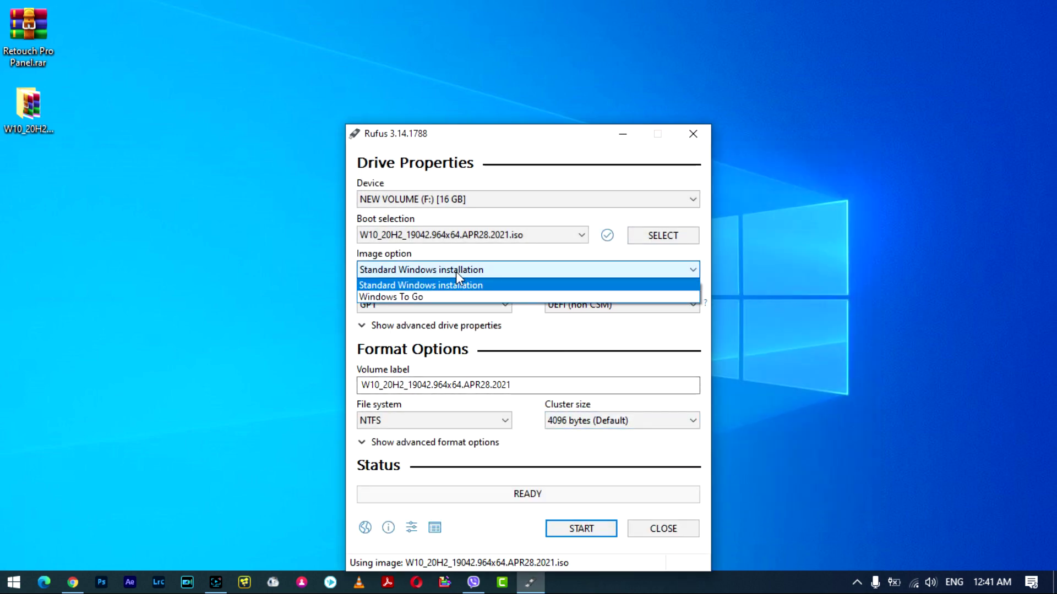
click(456, 283)
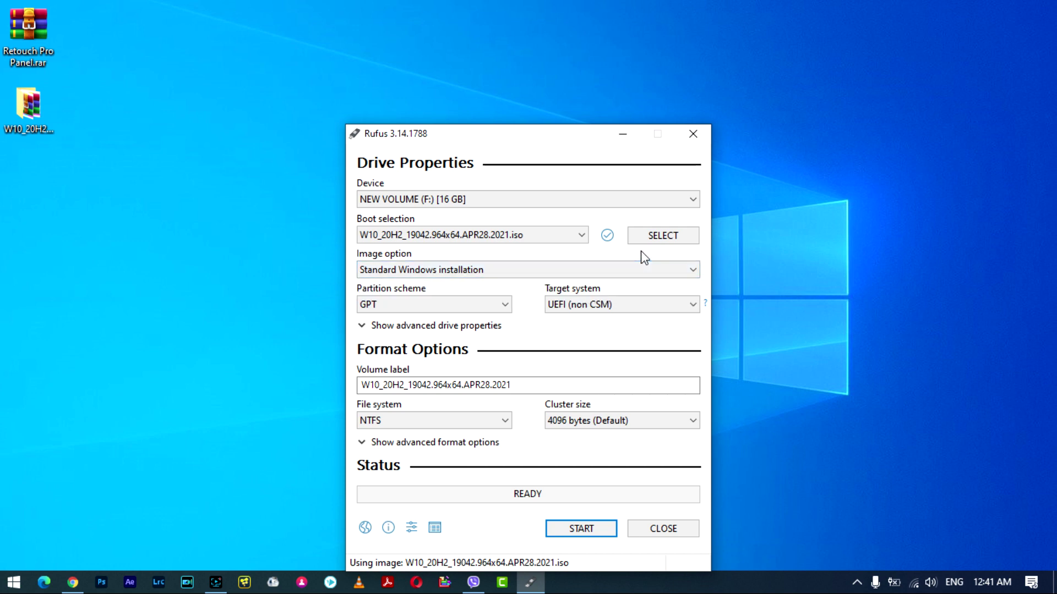
click(504, 307)
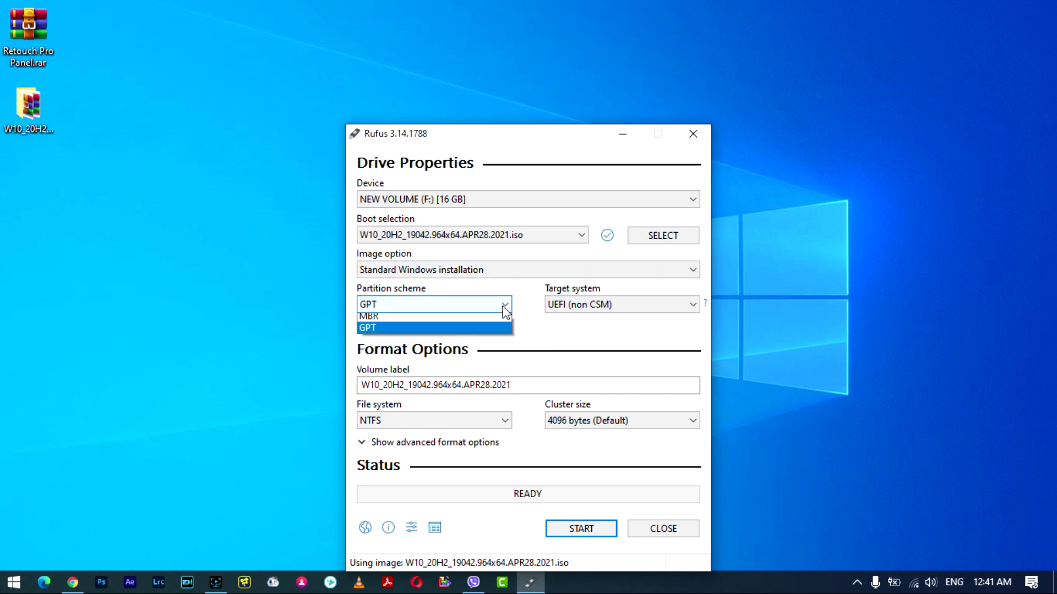
click(505, 304)
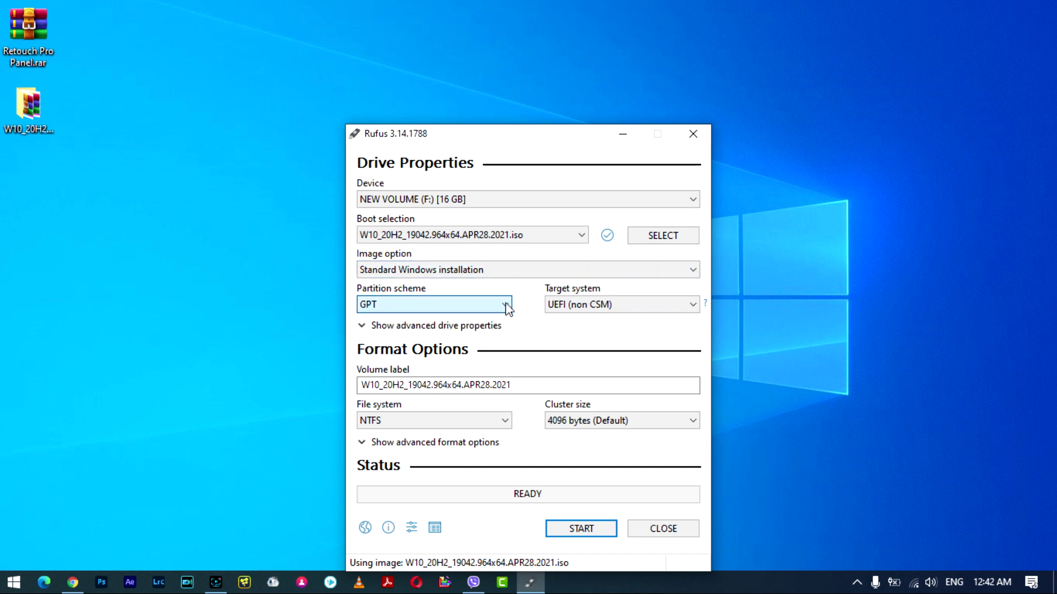
Shorten the volume label to W10_20H2.
click(502, 385)
click(560, 378)
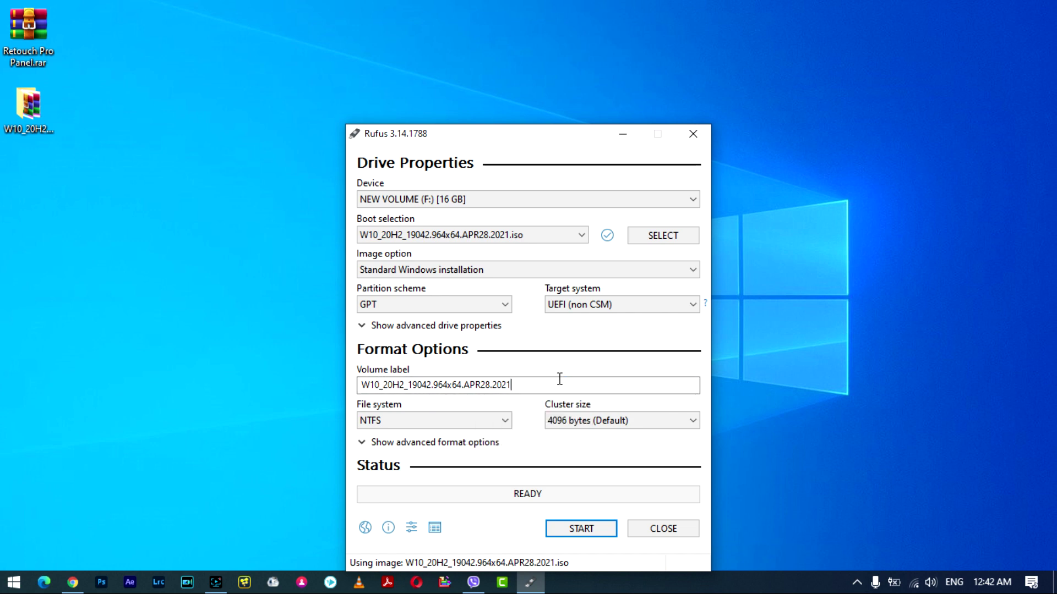
drag(555, 378, 405, 396)
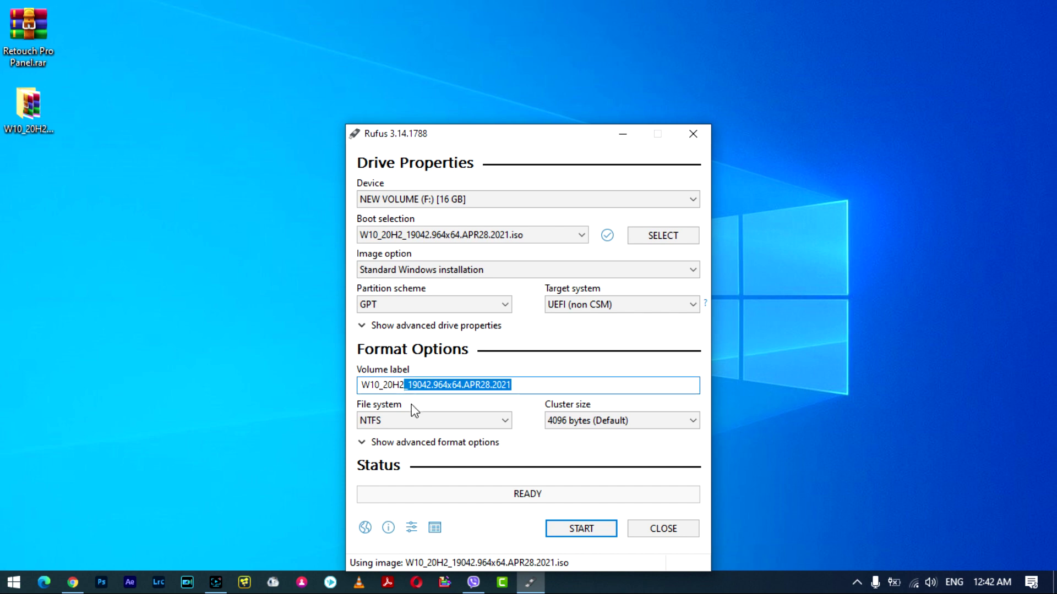
key(BackSpace)
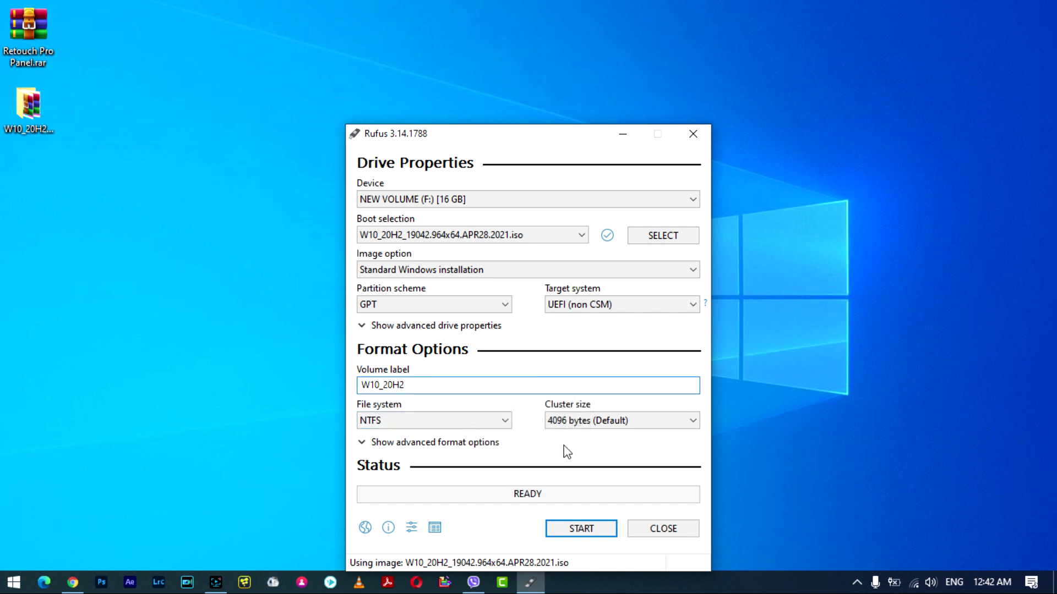
Start writing the ISO to the USB drive and accept the erasure of all its data.
click(586, 537)
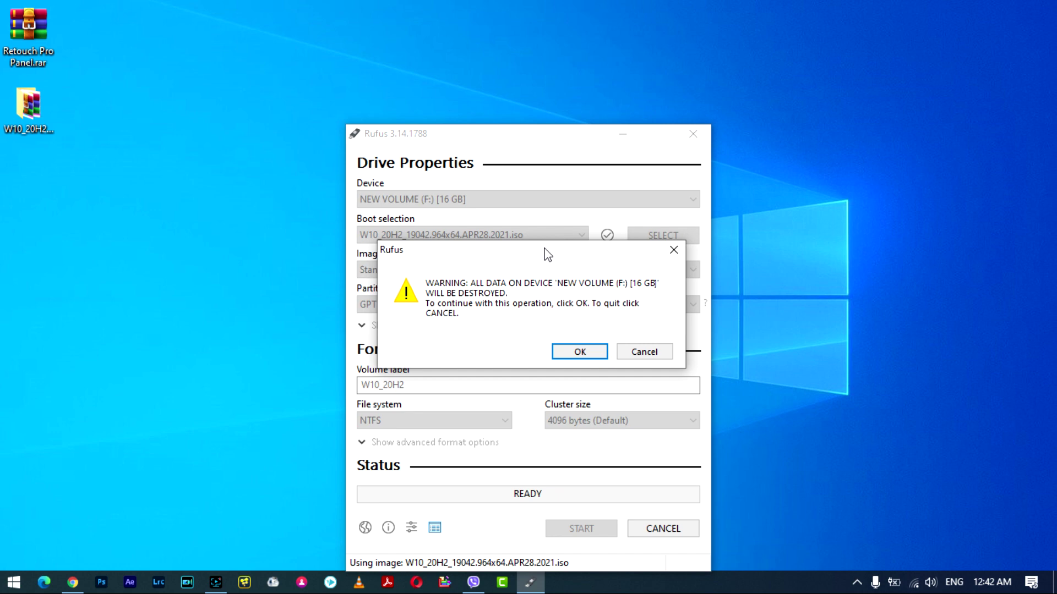
drag(543, 249, 535, 270)
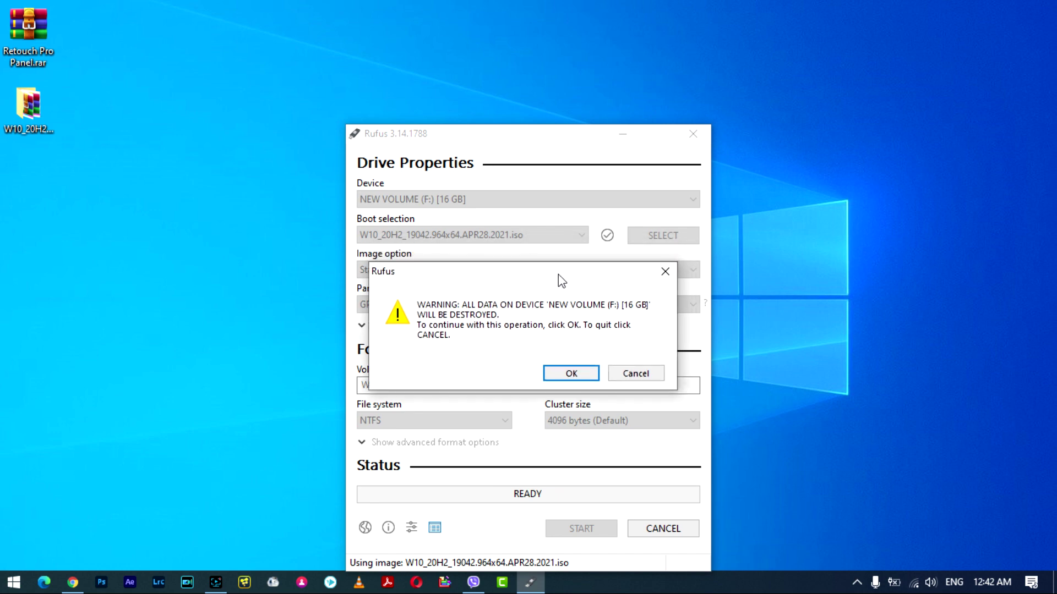
click(570, 374)
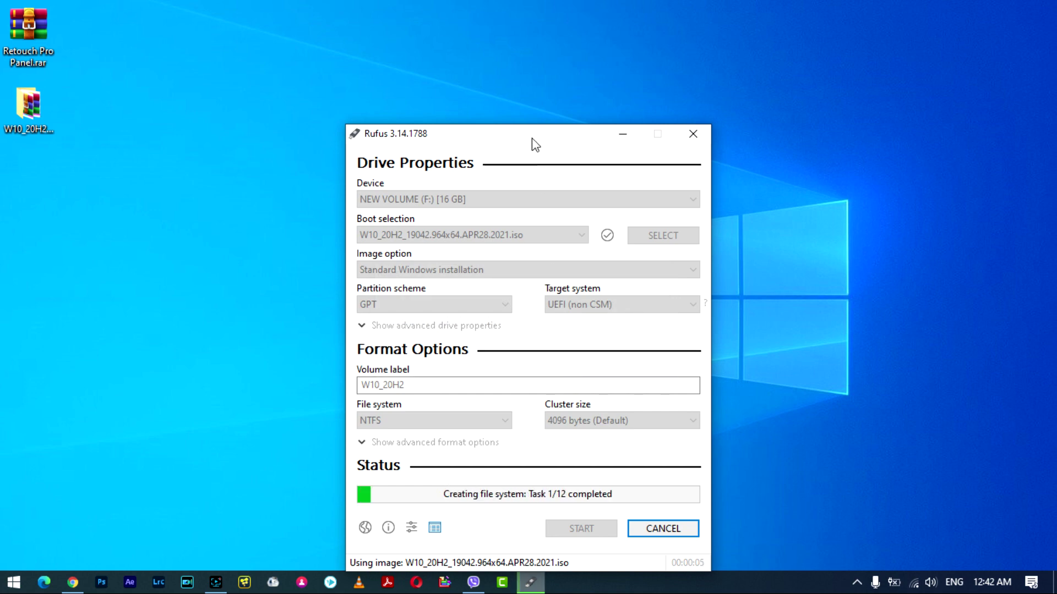
drag(532, 140, 495, 54)
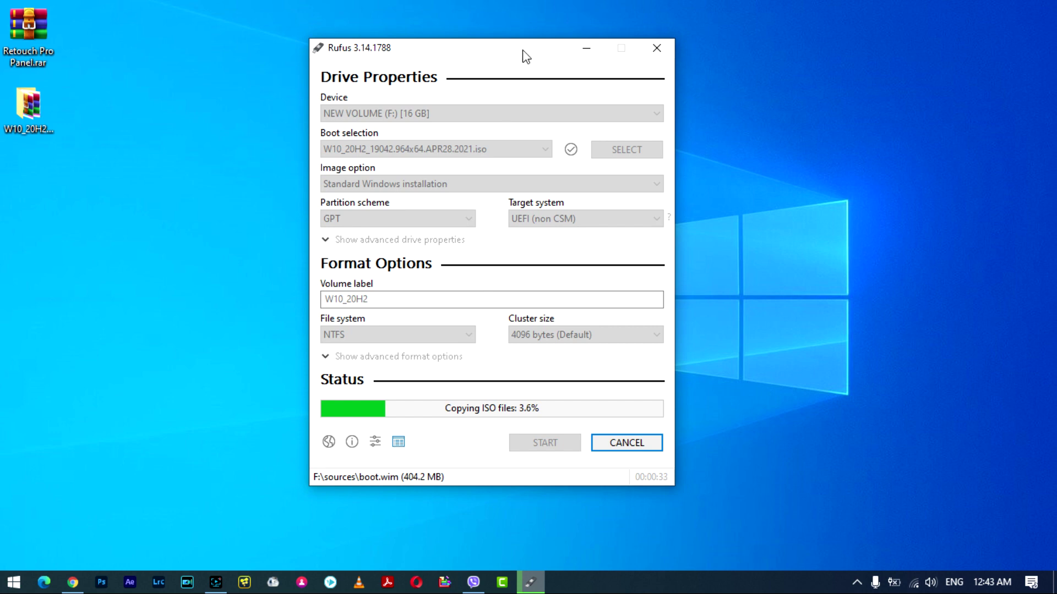
mouse_move(522, 51)
mouse_down()
mouse_move(476, 110)
mouse_move(522, 47)
mouse_move(515, 41)
mouse_move(500, 105)
mouse_move(519, 35)
mouse_up()
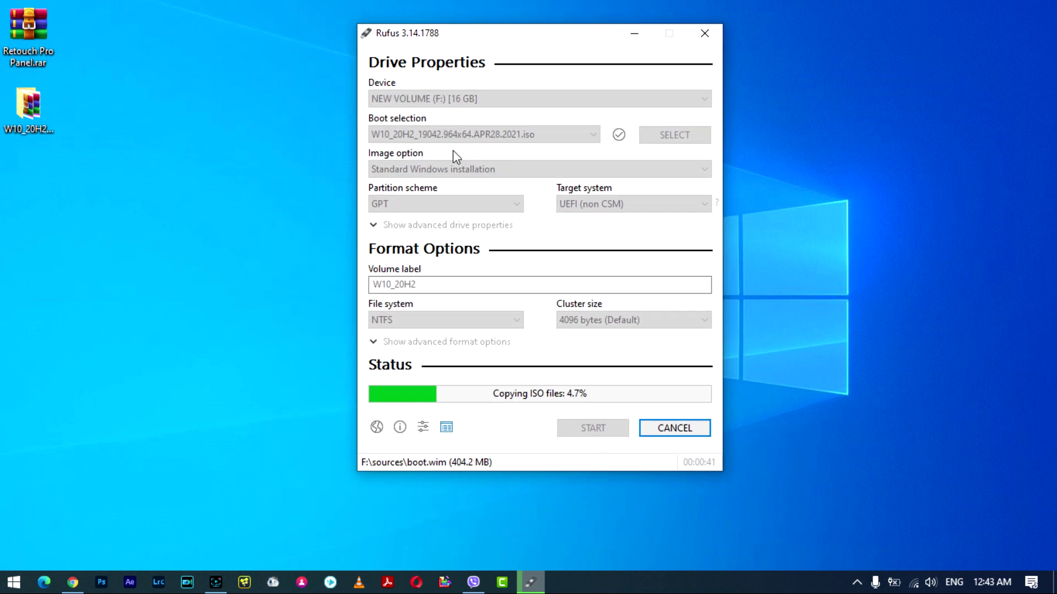
right_click(822, 162)
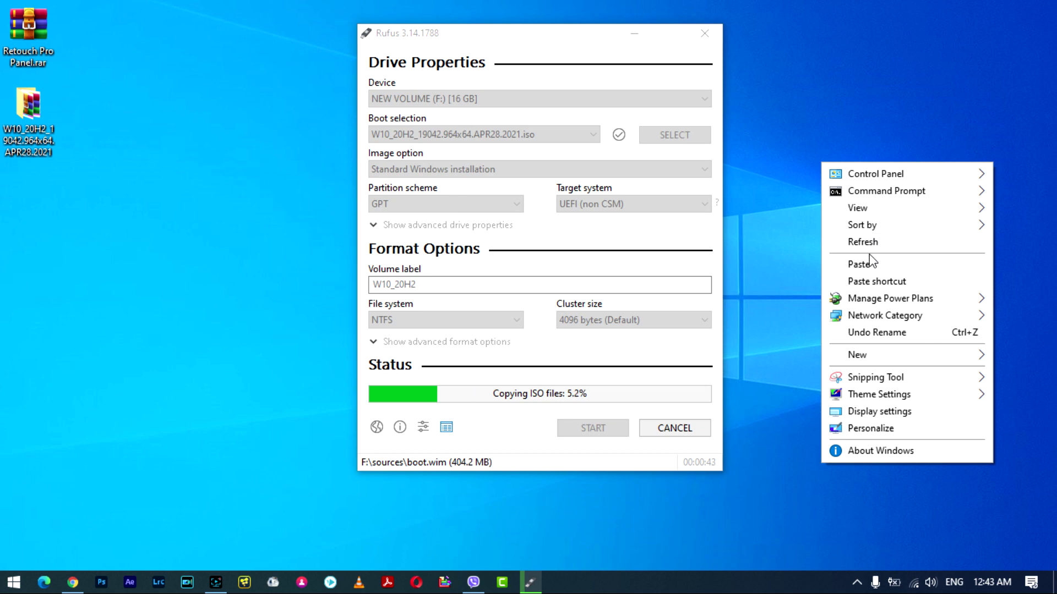
click(865, 242)
right_click(816, 182)
click(860, 261)
right_click(837, 220)
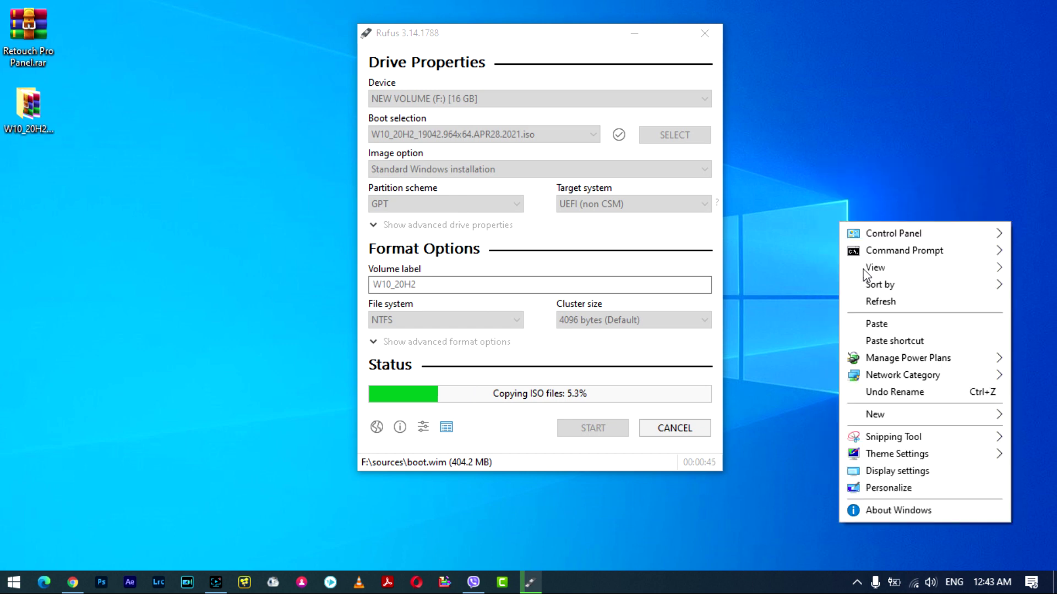
click(875, 300)
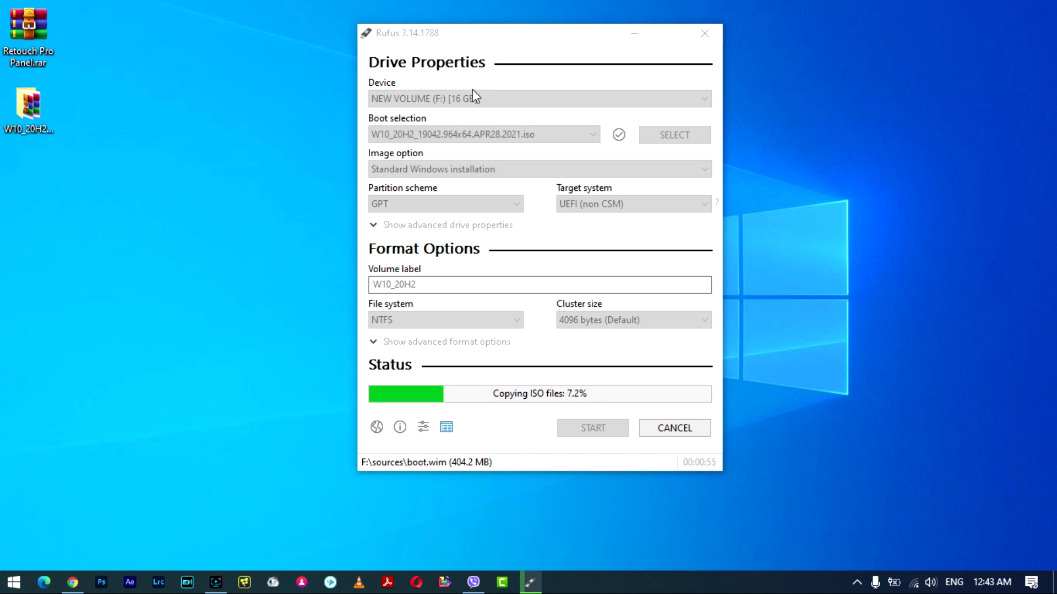
drag(501, 41, 433, 25)
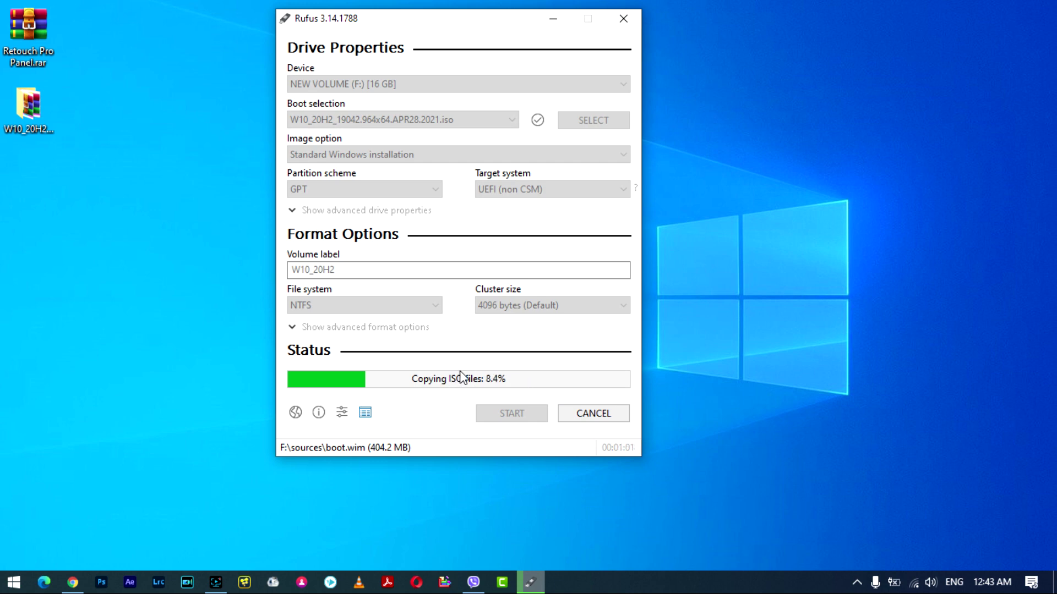
drag(443, 27, 451, 49)
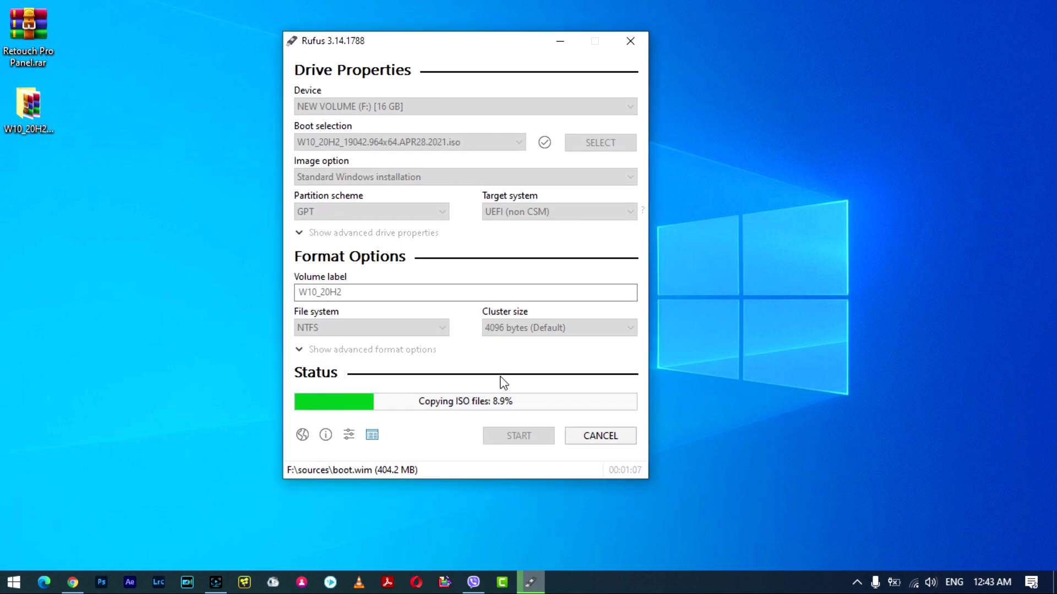
drag(455, 41, 444, 62)
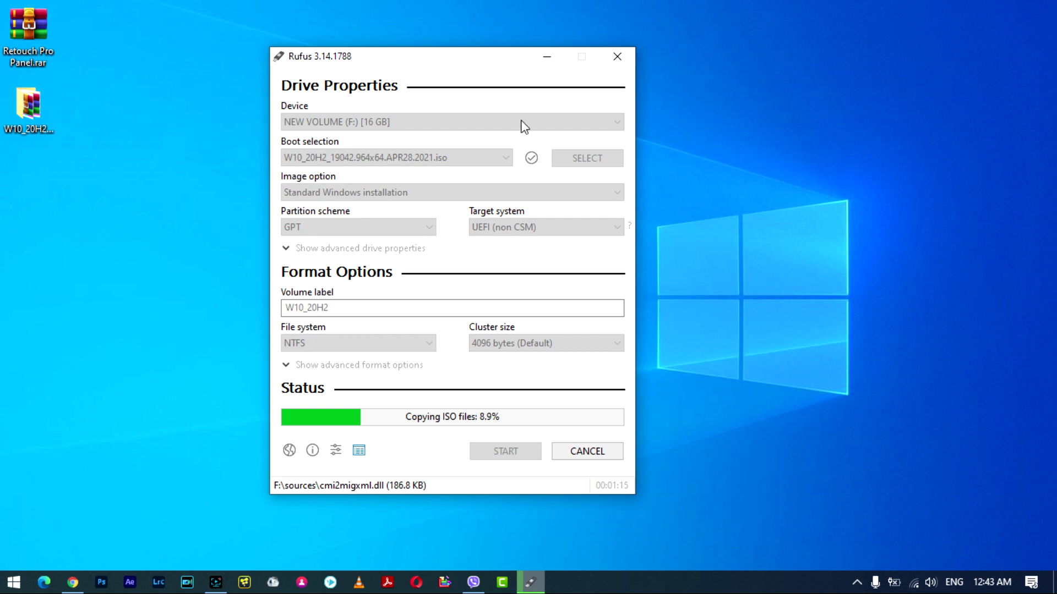
drag(479, 58, 506, 34)
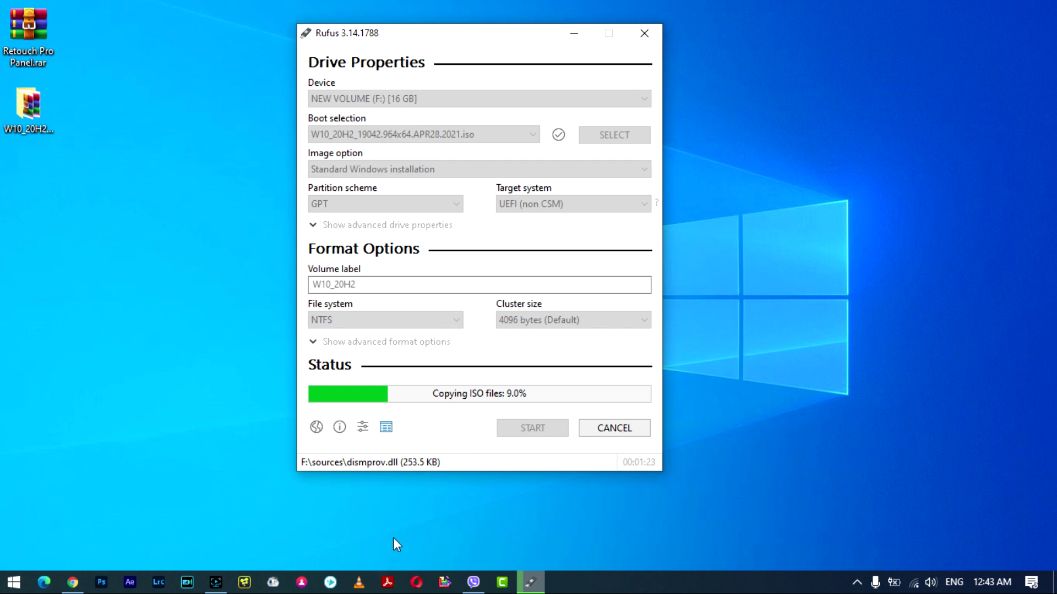
right_click(913, 198)
click(930, 279)
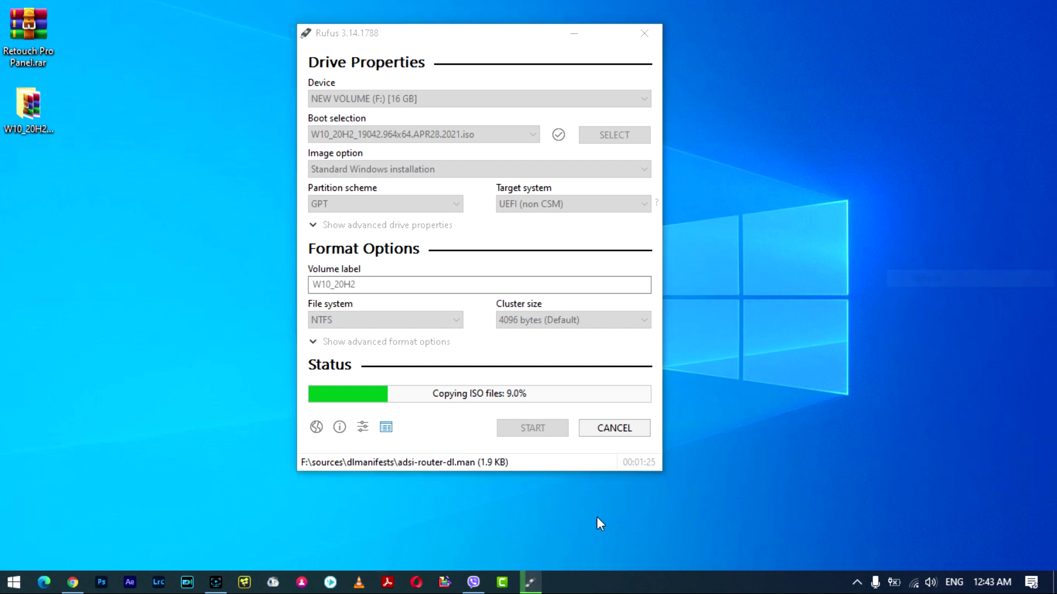
click(215, 582)
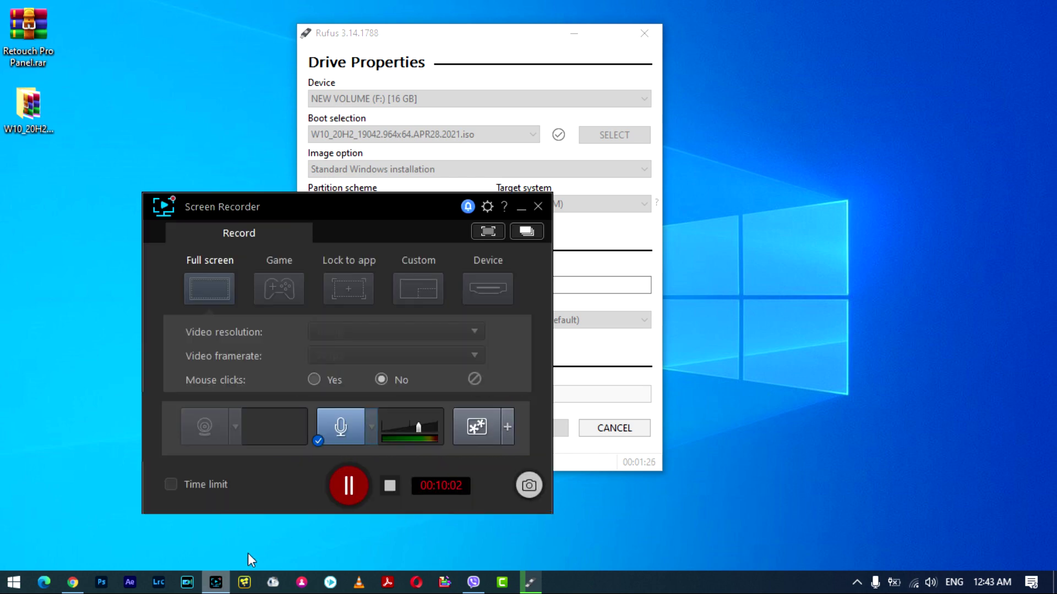
click(357, 486)
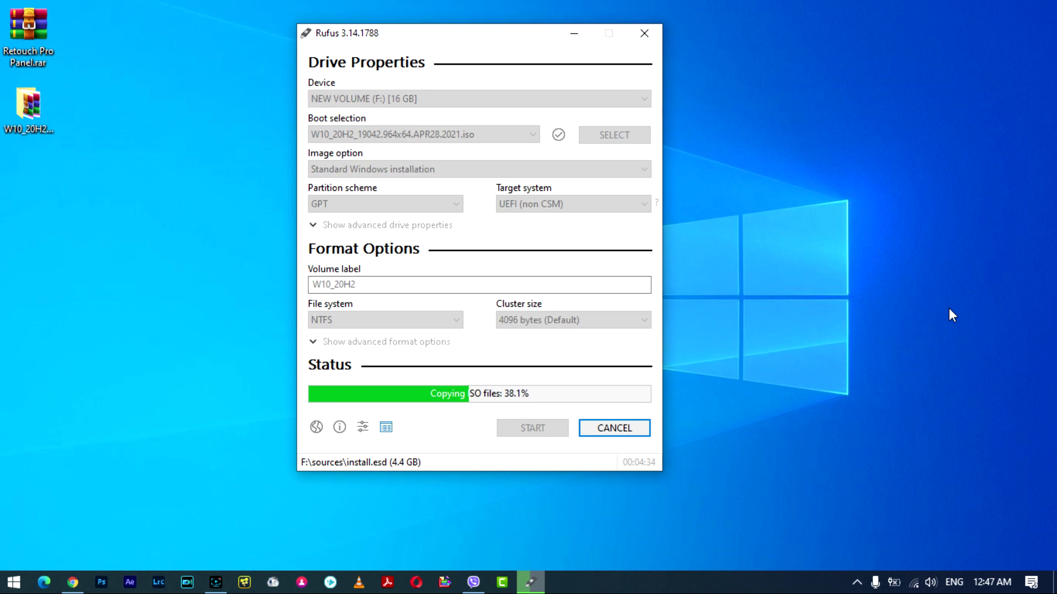
click(883, 553)
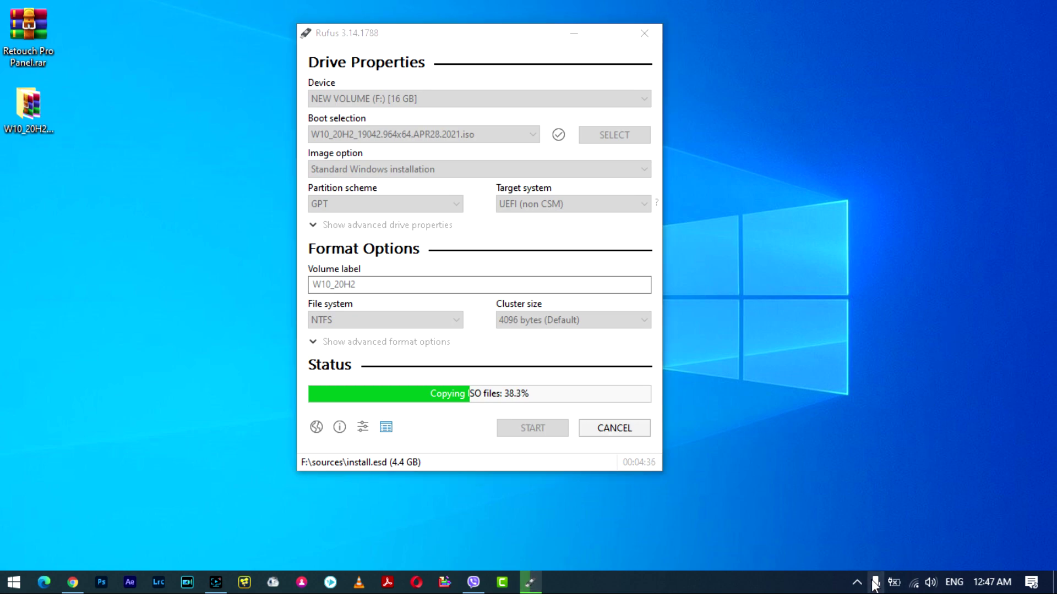
click(874, 578)
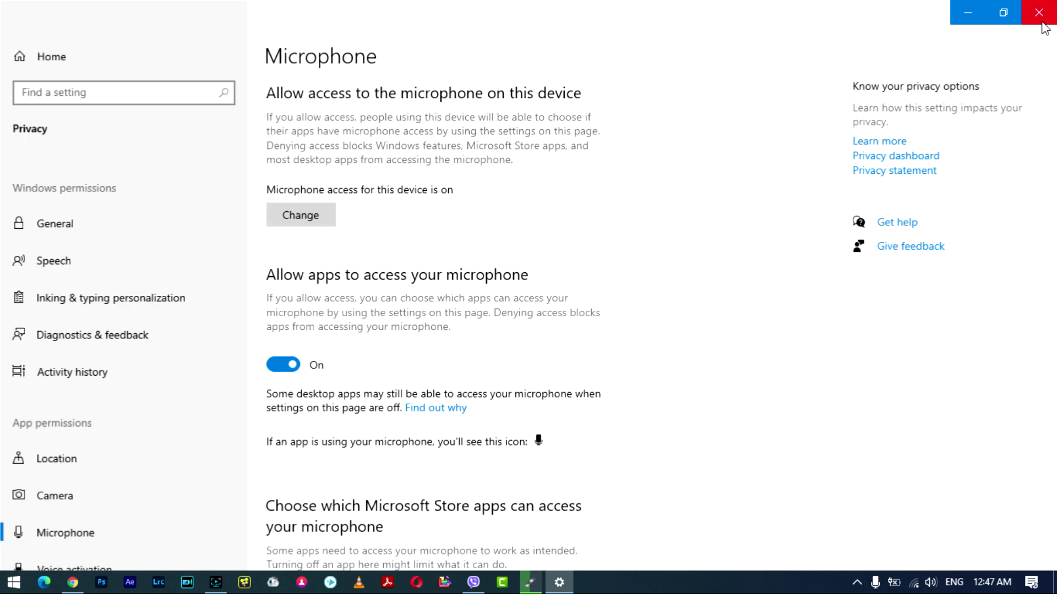
click(1042, 22)
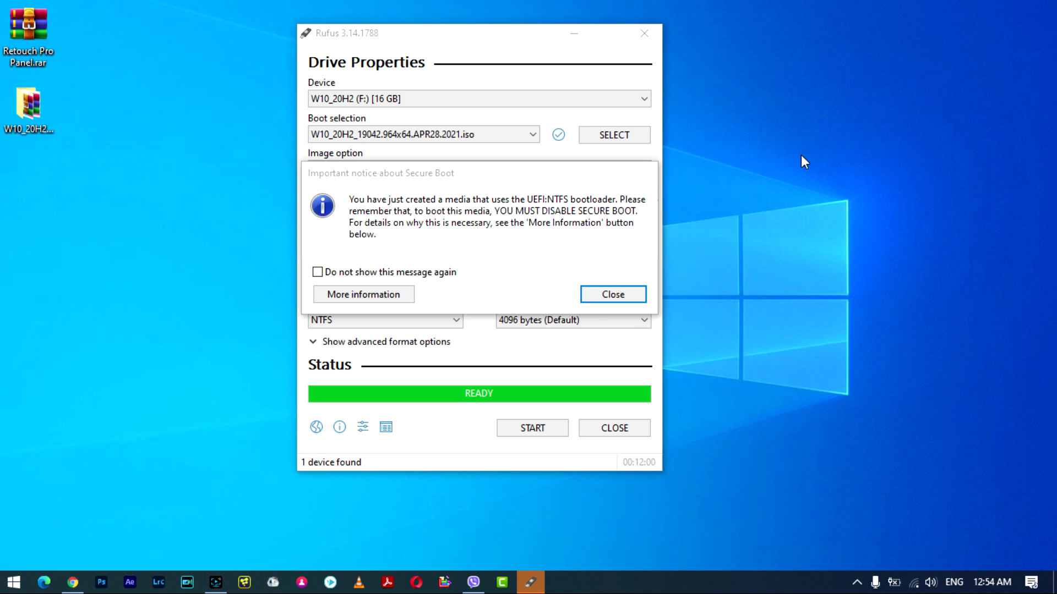
Dismiss the Secure Boot notice for the finished USB drive and close Rufus.
click(622, 298)
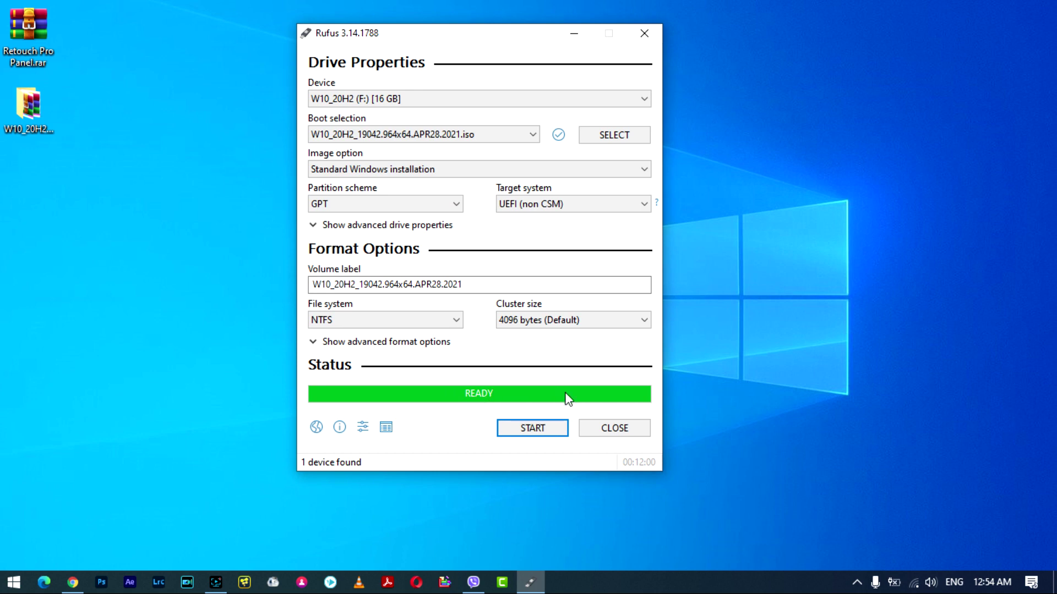
click(615, 428)
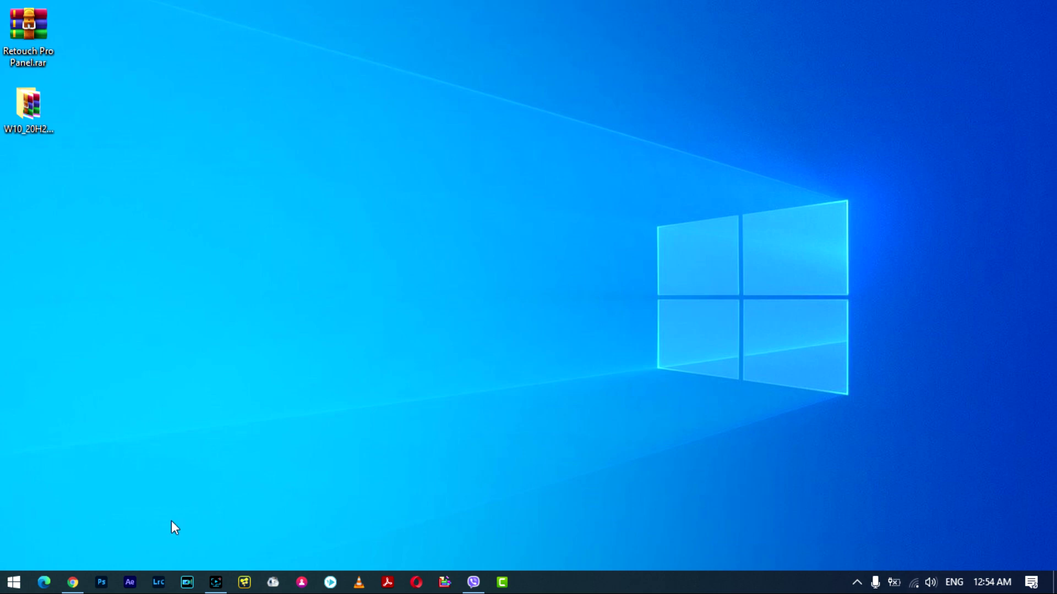
Examine the files written to the W10_20H2 (F:) USB drive in File Explorer, and close the window.
key(super+e)
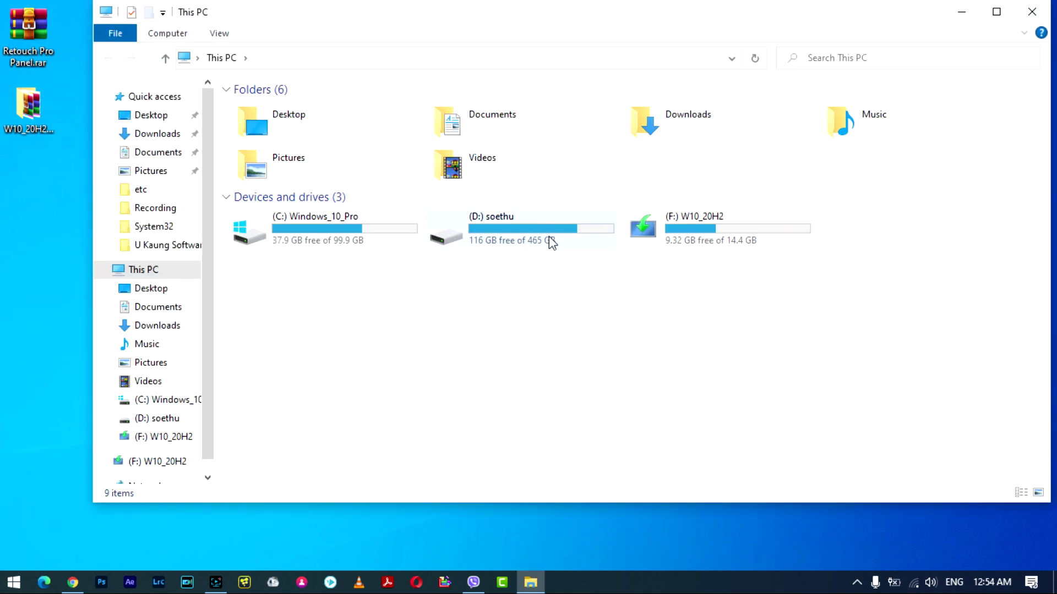
click(694, 242)
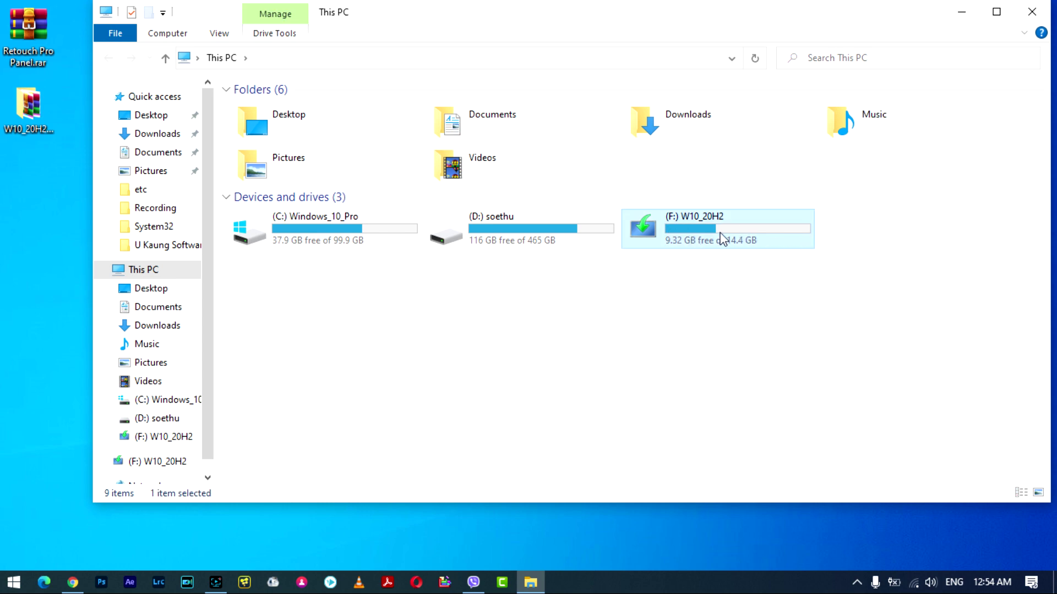
double_click(749, 238)
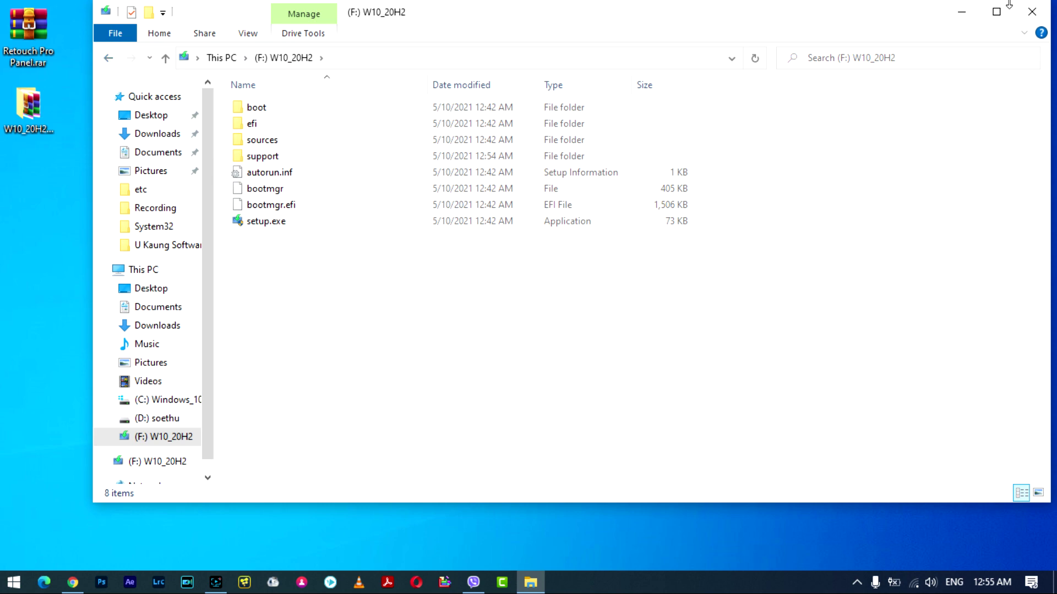
click(1032, 12)
right_click(165, 130)
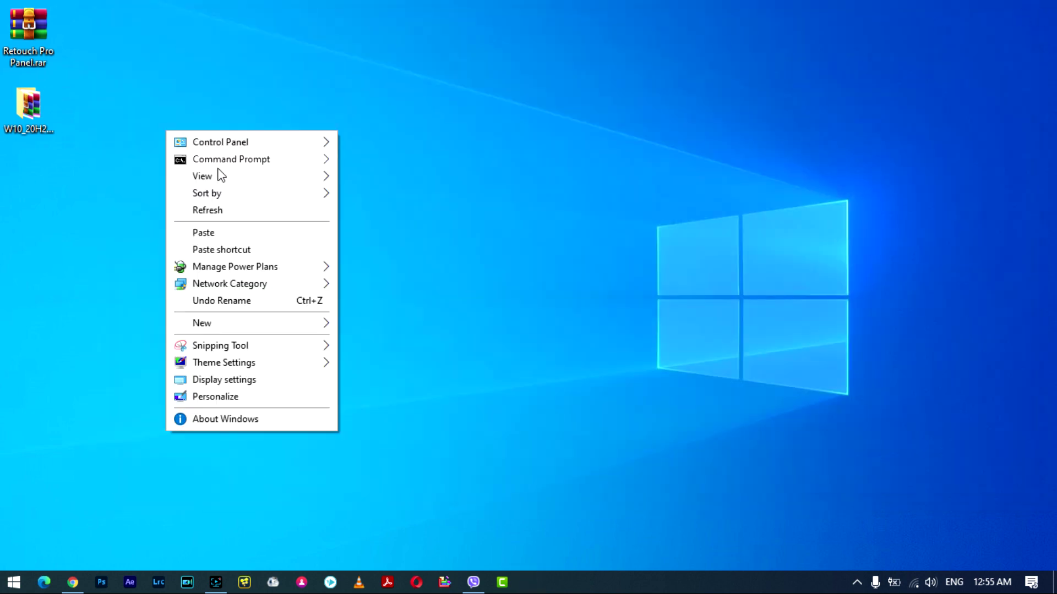
click(232, 212)
right_click(268, 162)
click(367, 242)
right_click(351, 131)
click(387, 213)
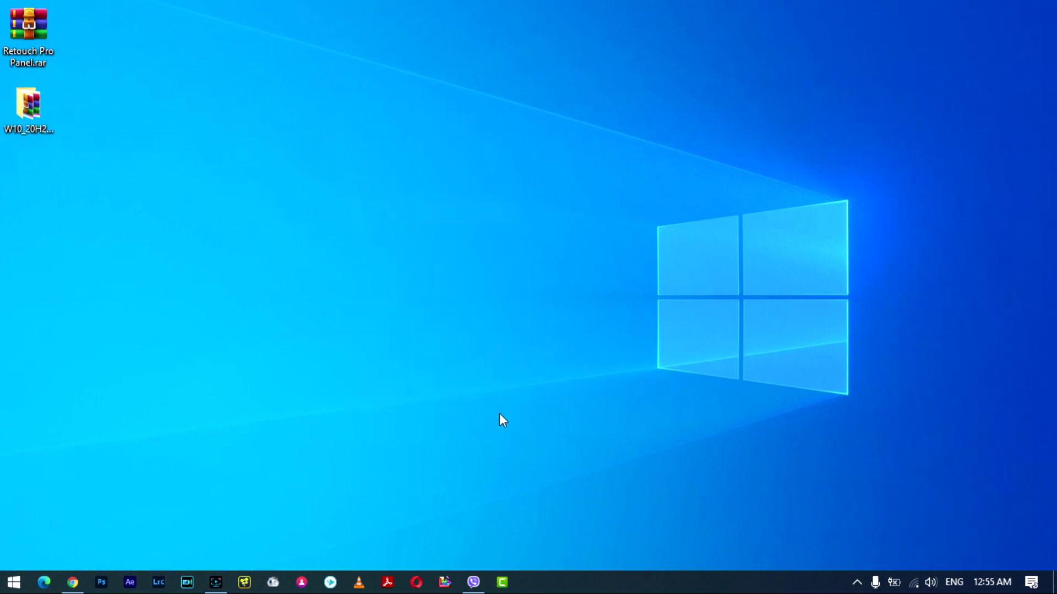